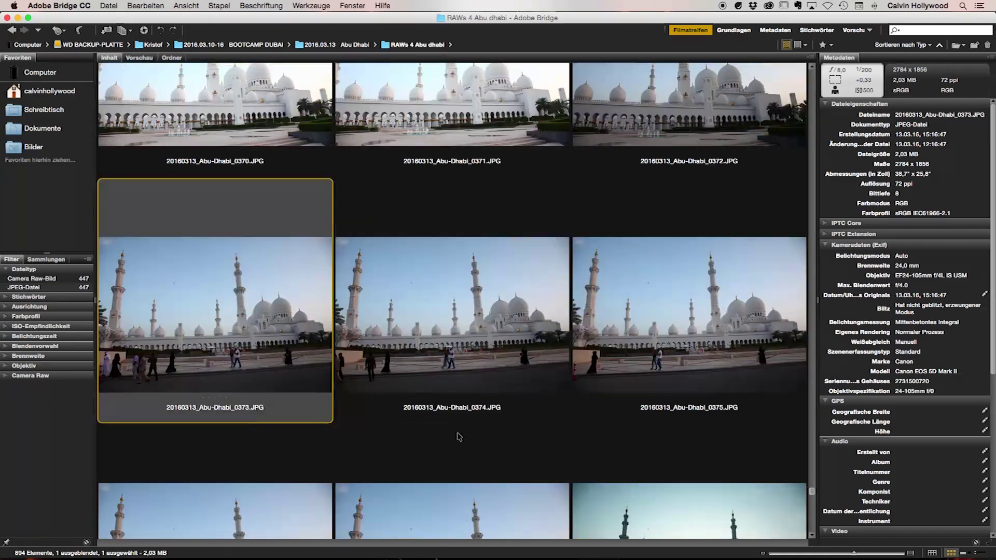
- Scroll the Bridge thumbnails to find the mosque burst shots starting at 0373
scroll(459, 436, "down", 1)
scroll(459, 436, "down", 1)
scroll(459, 436, "down", 2)
scroll(459, 436, "down", 1)
scroll(458, 437, "up", 1)
scroll(459, 436, "up", 1)
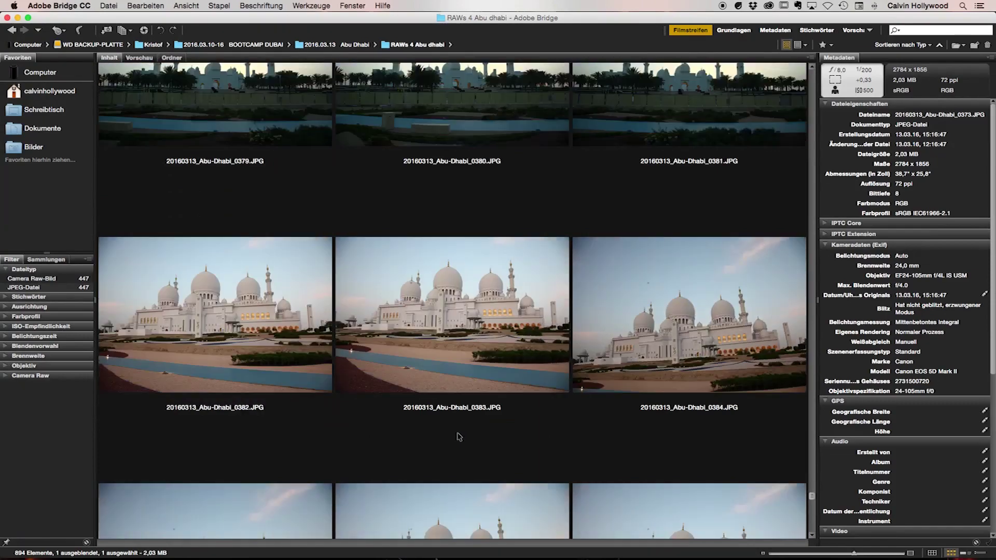
scroll(459, 437, "up", 1)
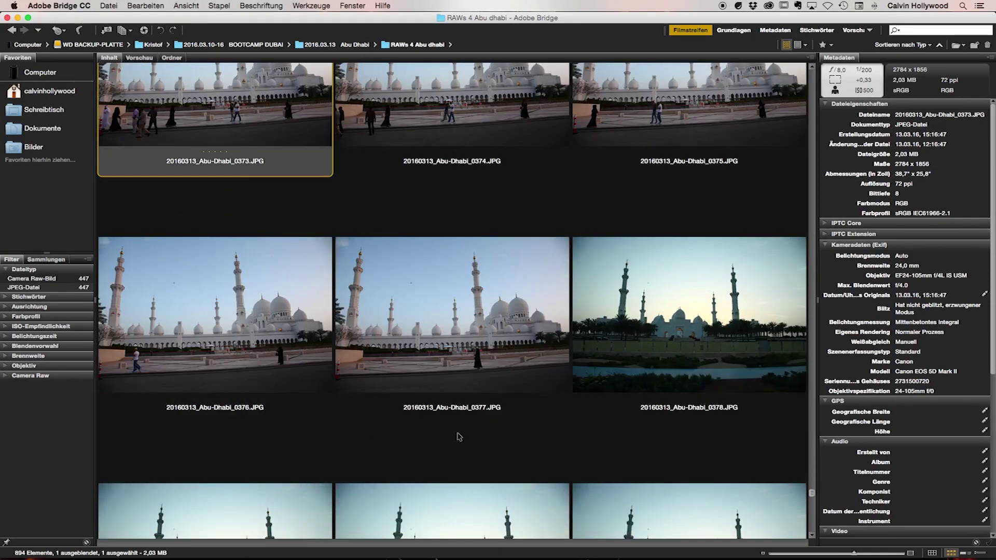
scroll(459, 437, "up", 2)
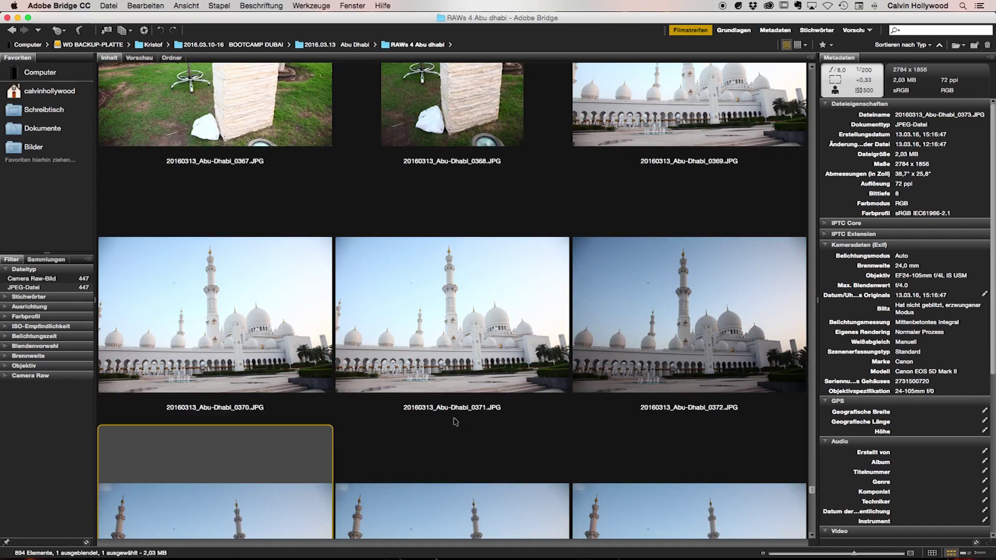
scroll(410, 417, "down", 3)
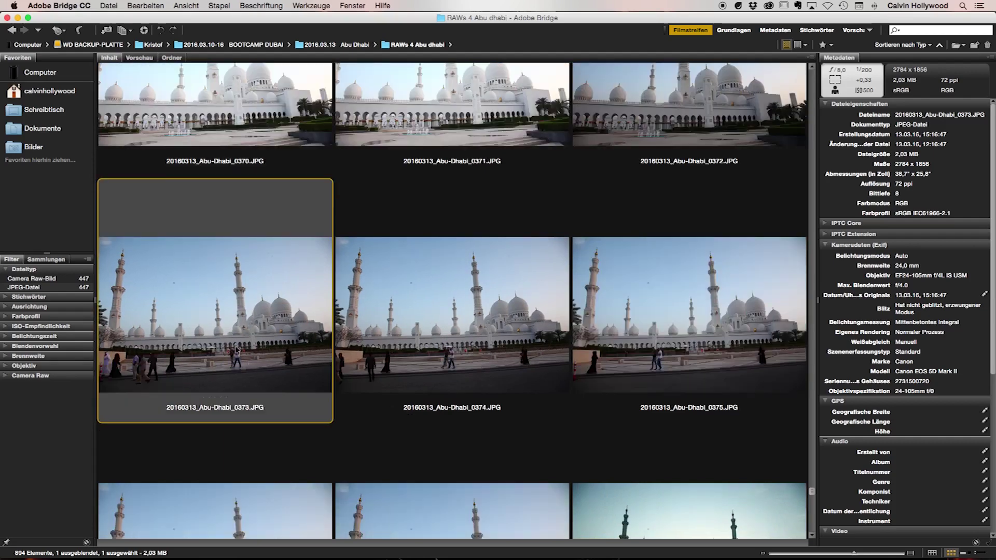
- Preview 0373 full screen and step through the following burst shots
key("space")
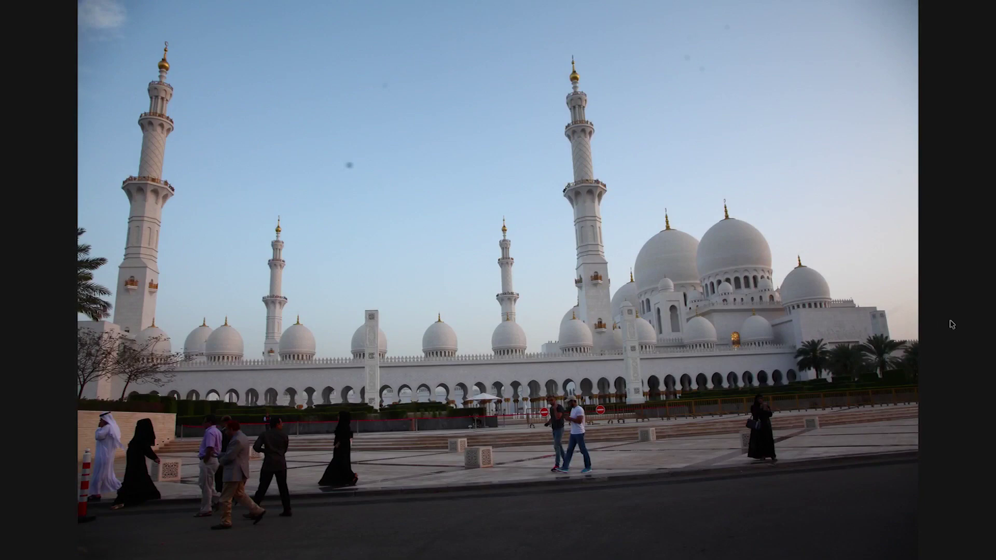
key("Right")
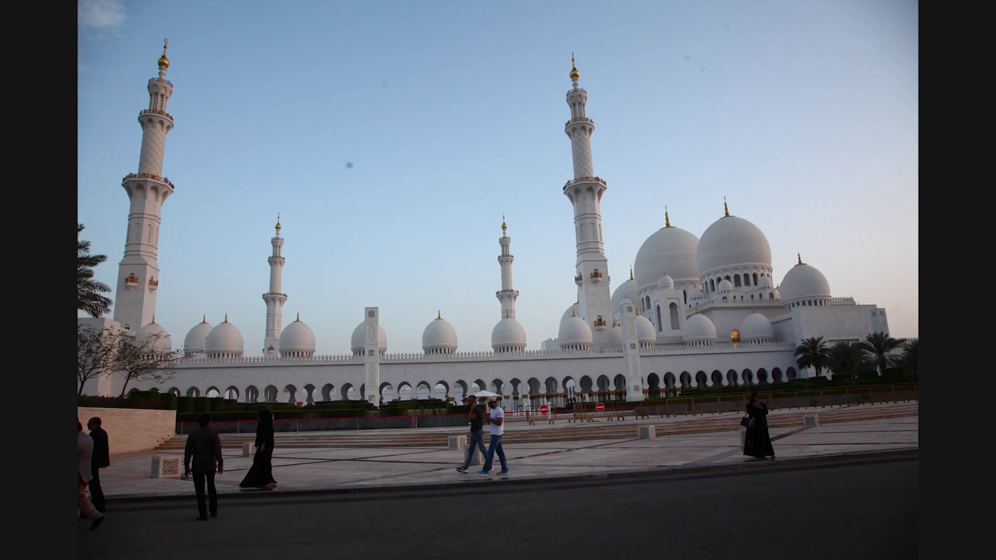
key("Right")
key("Right")
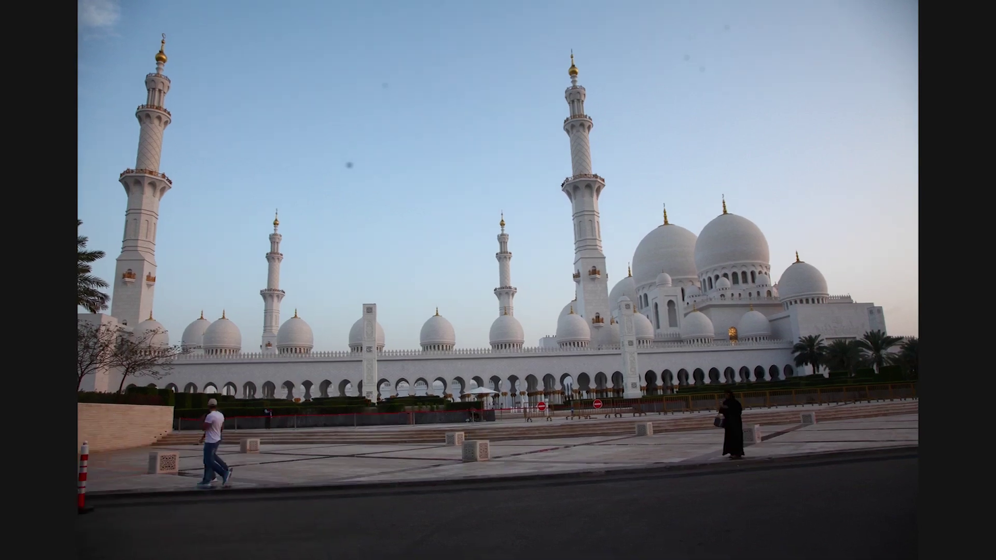
key("Right")
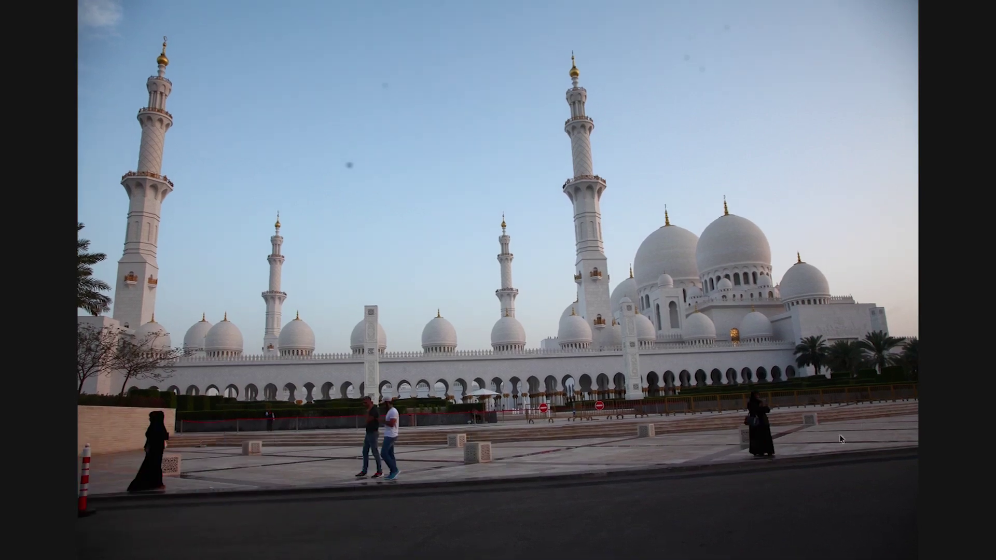
key("Right")
key("Right")
key("Right")
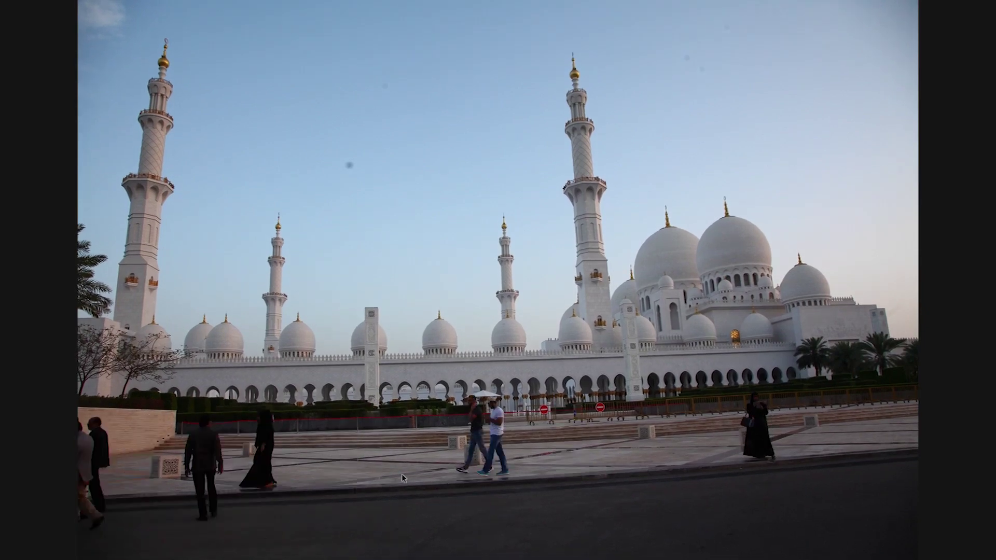
key("Right")
key("Right")
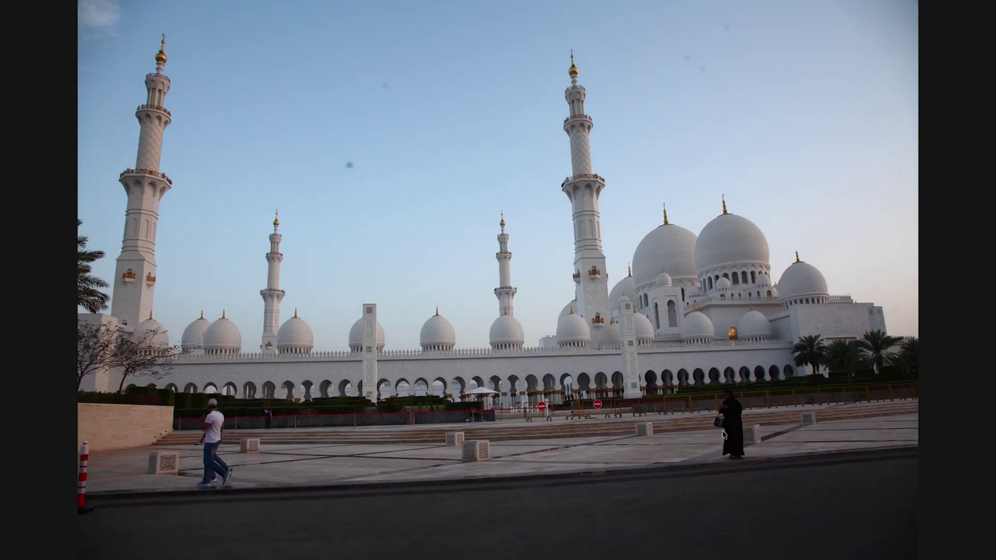
key("Right")
- Select shots 0373 through 0377 and open them with Adobe Photoshop CC 2015
key("space")
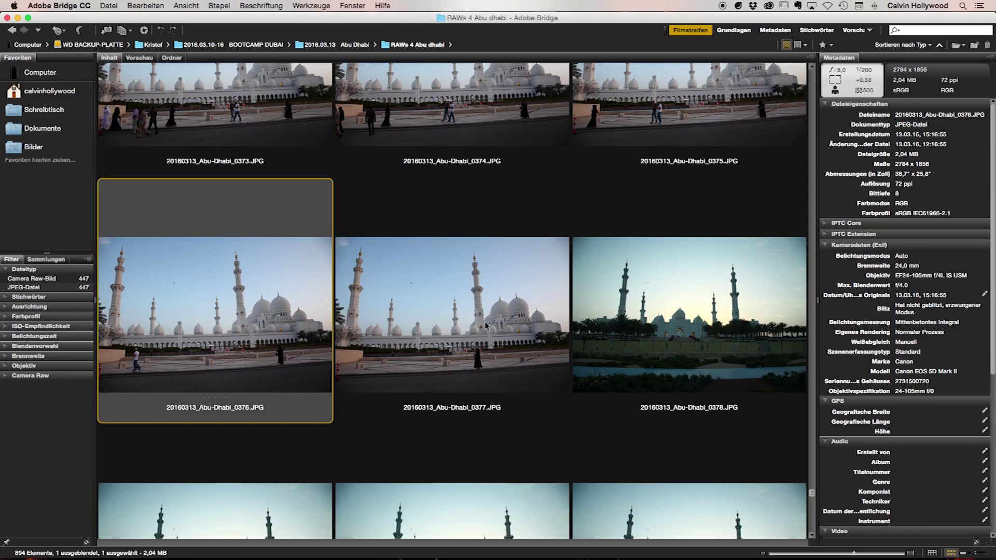
left_click(423, 331)
scroll(420, 329, "up", 3)
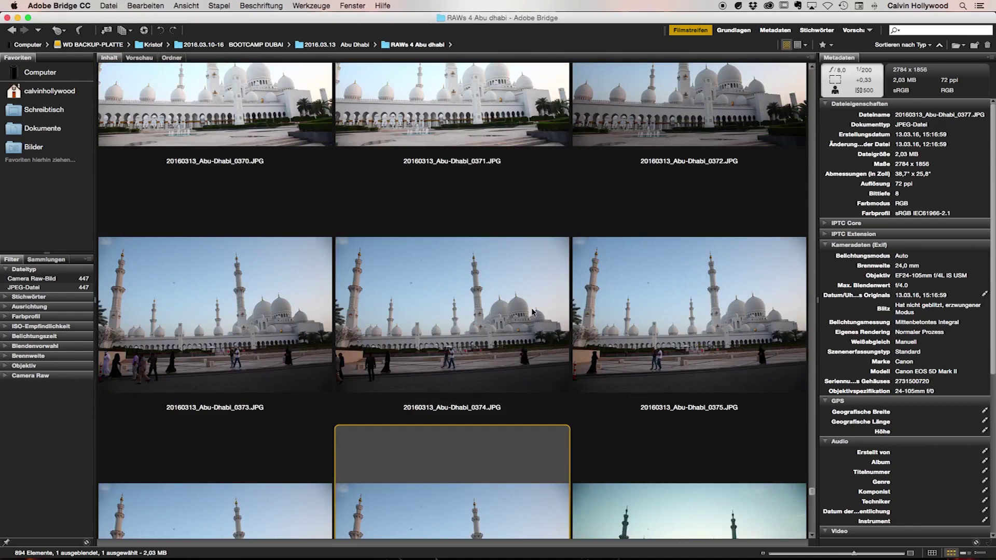
left_click(238, 307, "shift")
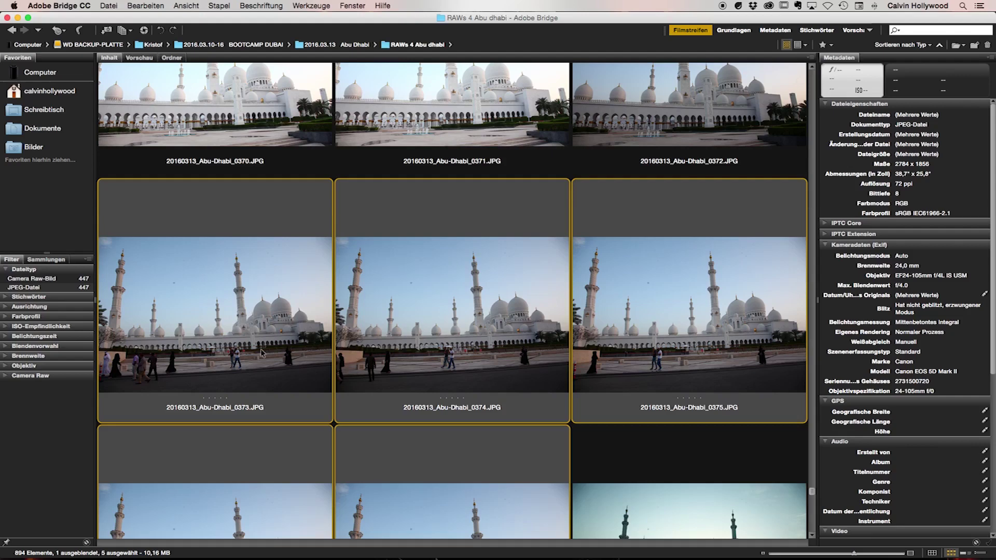
right_click(269, 304)
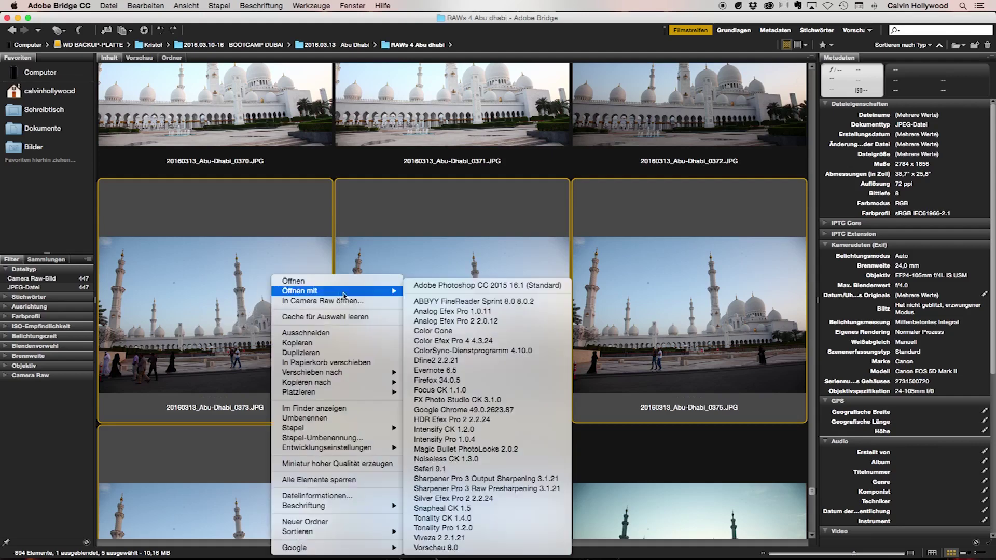
left_click(455, 286)
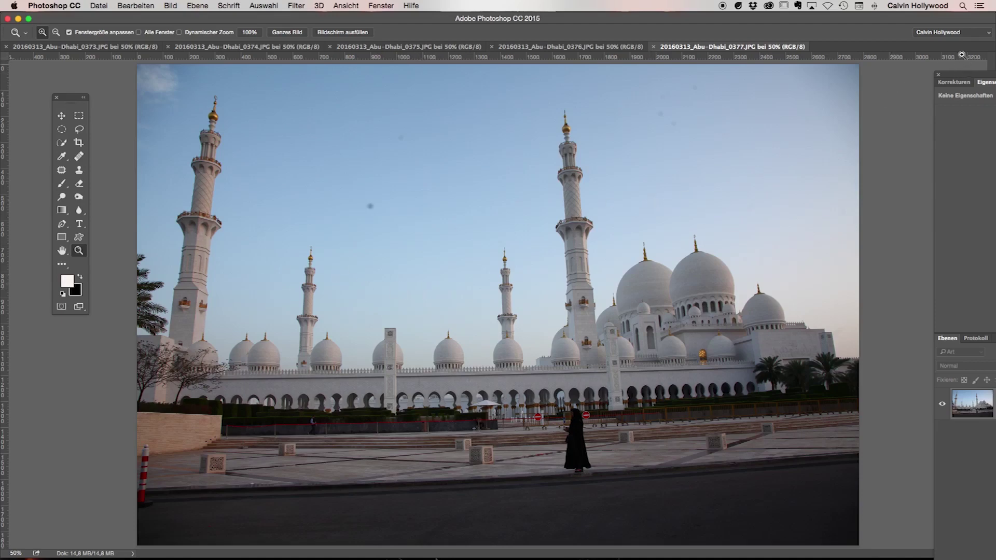
- Switch to the Kristof workspace, pick the Move tool and bring document 0376 forward
left_click(950, 33)
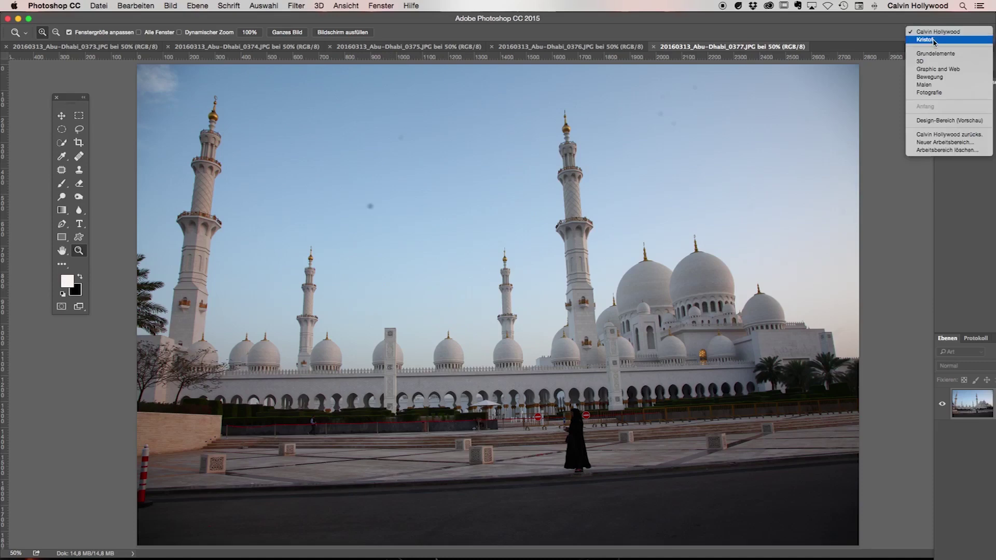
left_click(934, 40)
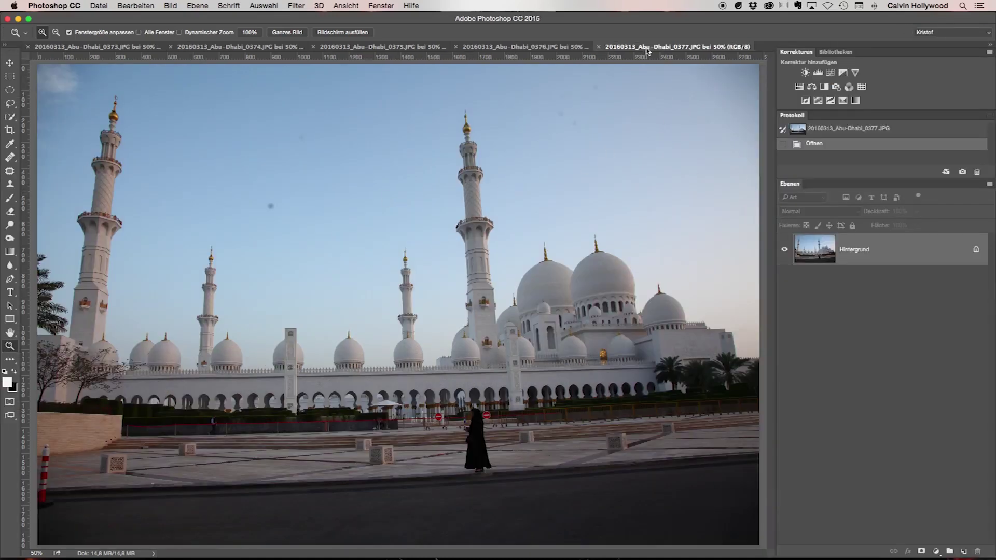
left_click(10, 62)
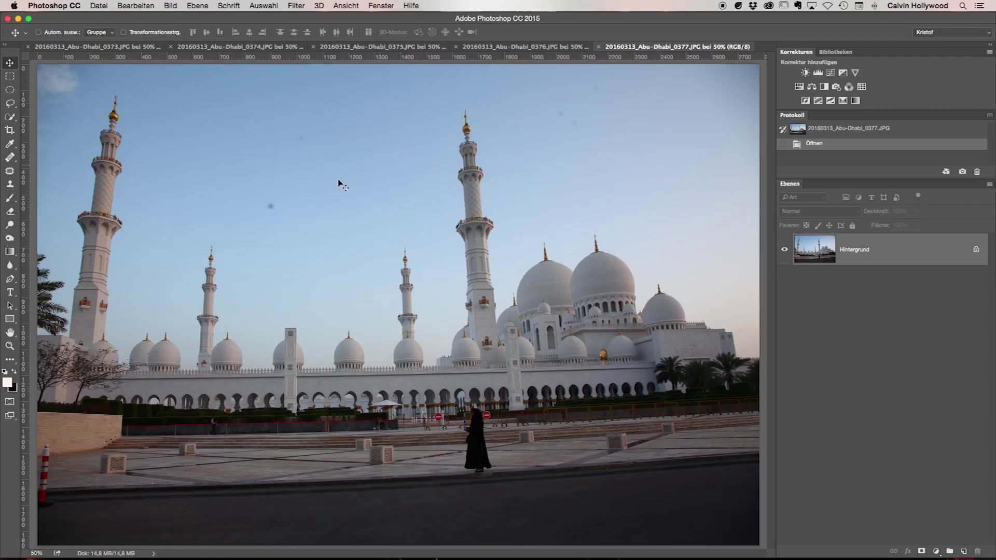
left_click(526, 47)
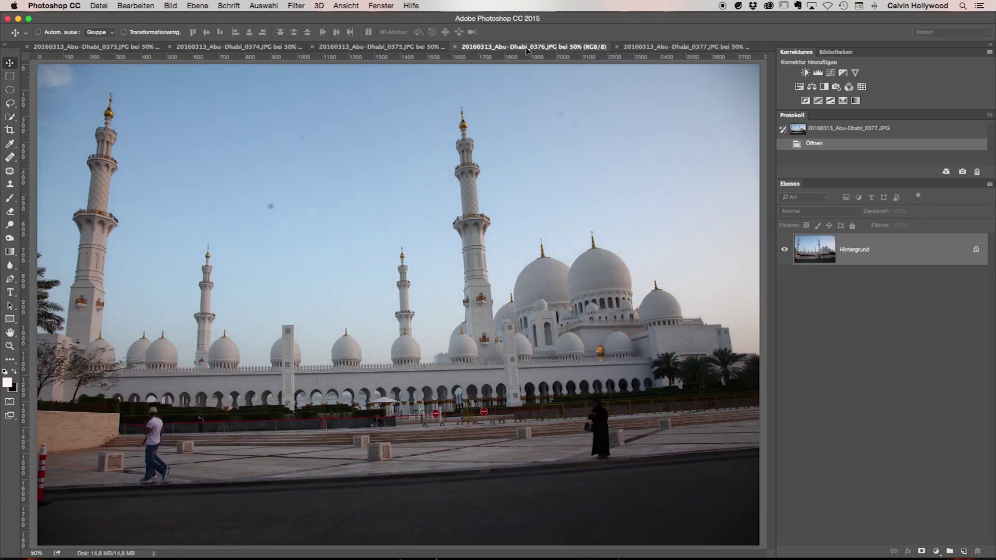
- Stack 0377 into 0376, copy those layers into 0375, and close both originals unsaved
left_click_drag(526, 49, 447, 175)
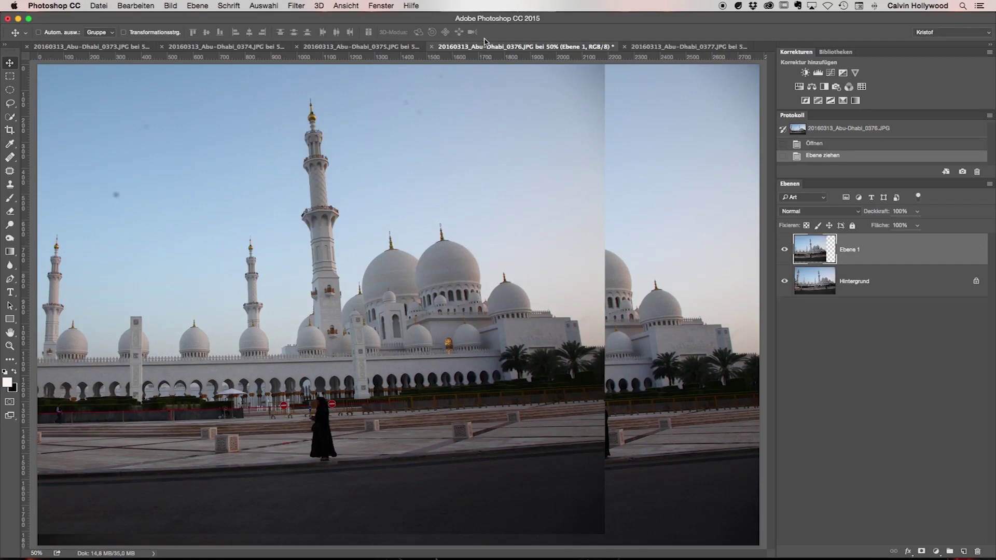
left_click(625, 47)
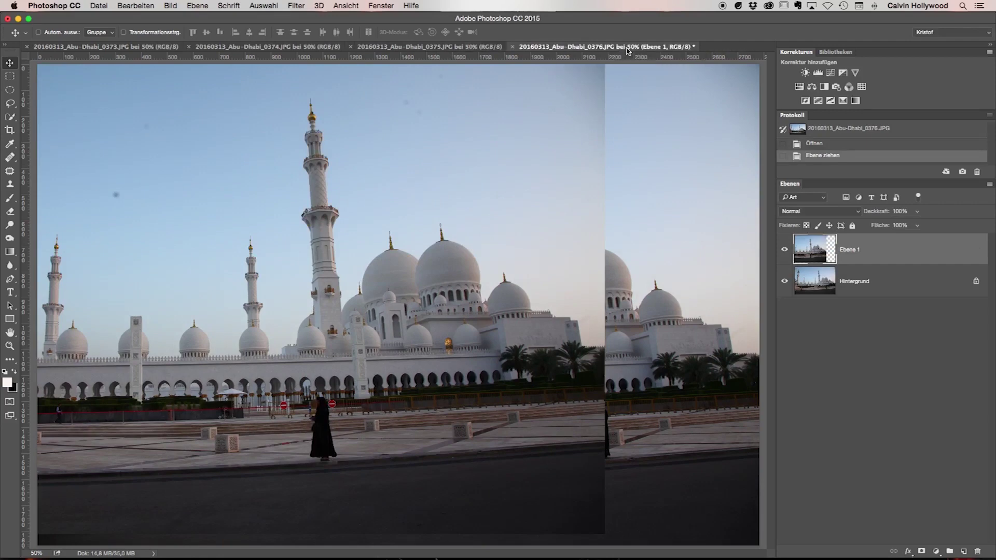
left_click(828, 279)
left_click(815, 253)
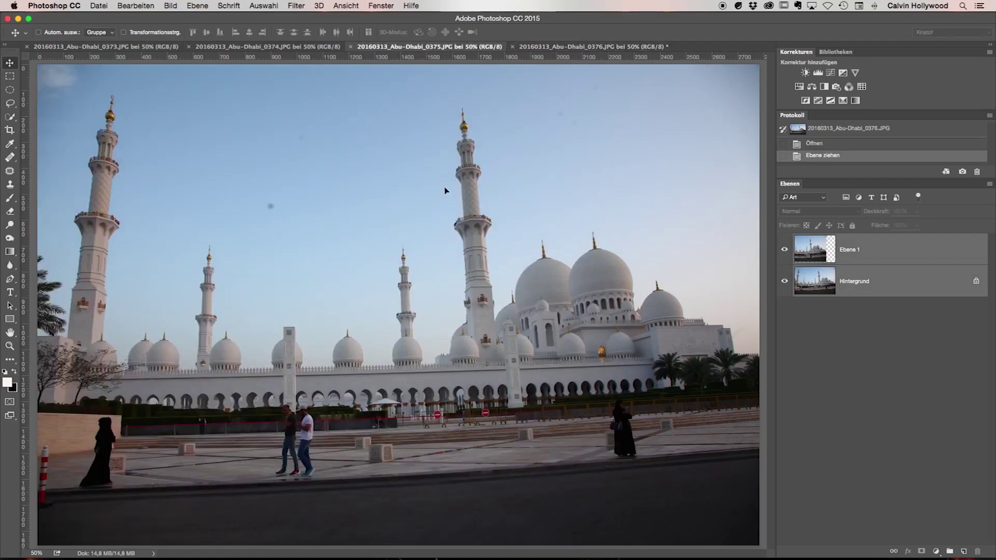
left_click_drag(387, 50, 445, 189)
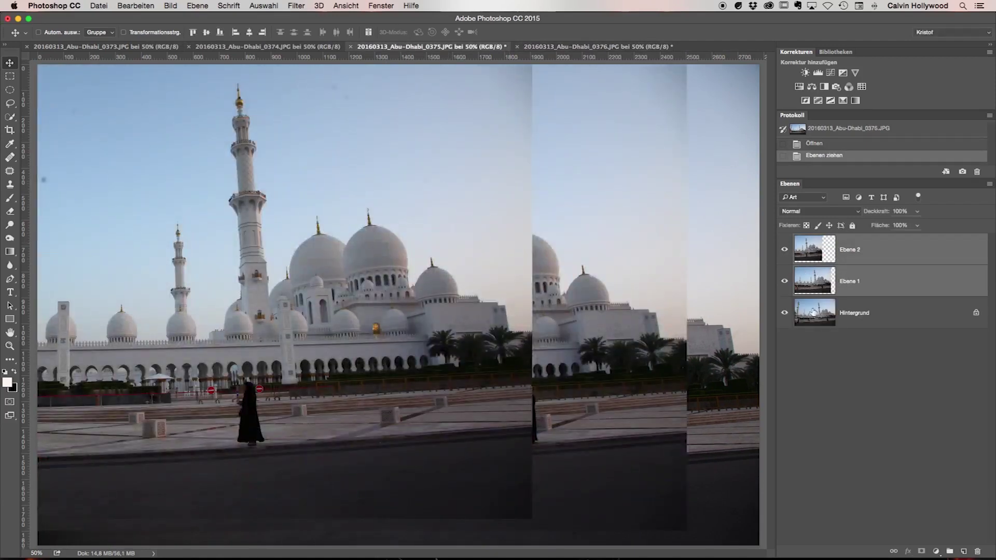
left_click(569, 48)
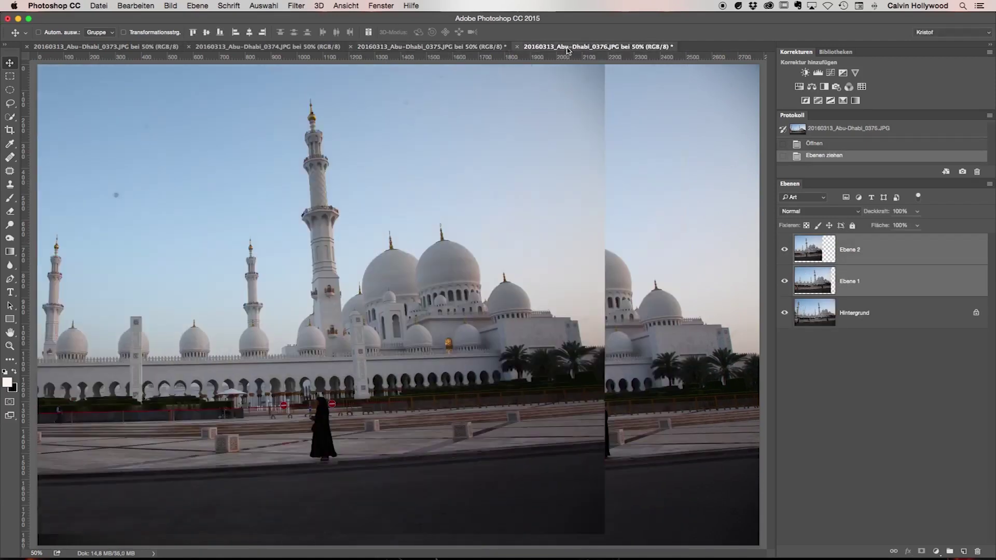
left_click(517, 47)
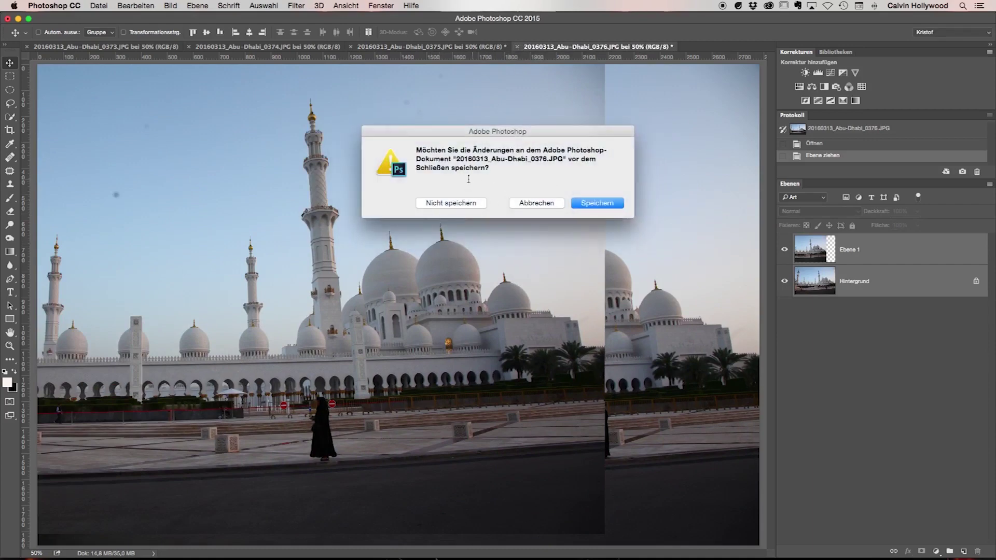
left_click(450, 204)
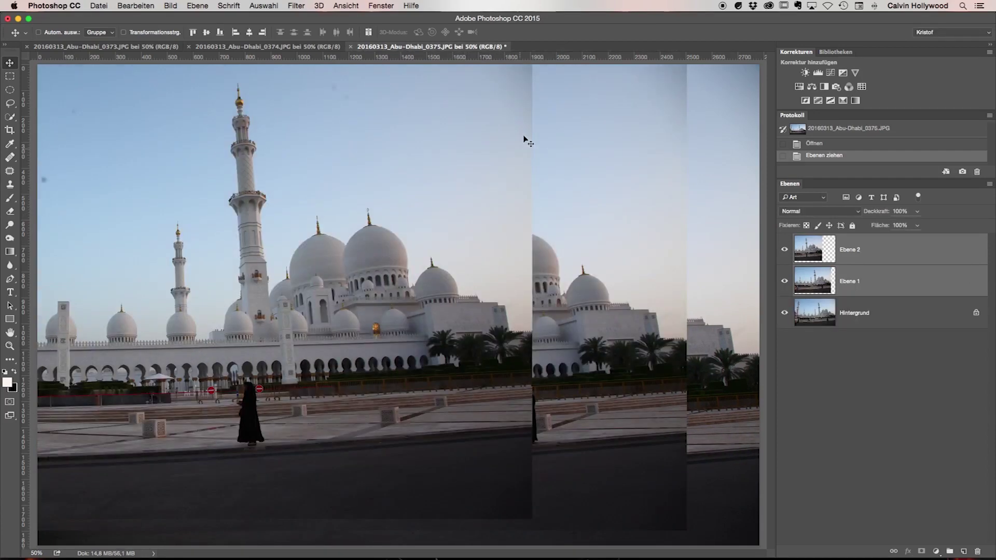
- Move the three layers into 0374, add 0373 as a layer, and select all five
left_click_drag(880, 307, 876, 269)
left_click(875, 261, "shift")
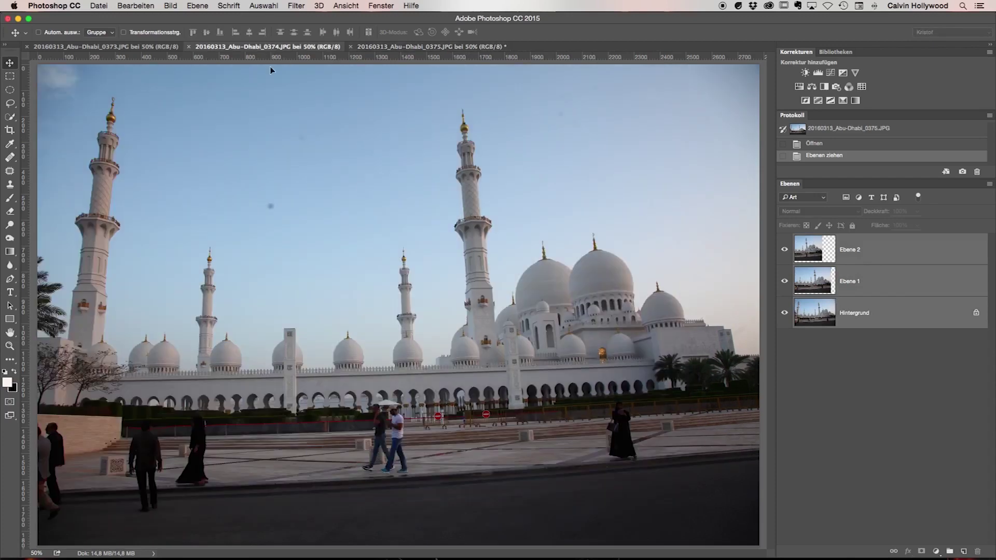
left_click_drag(269, 39, 425, 249)
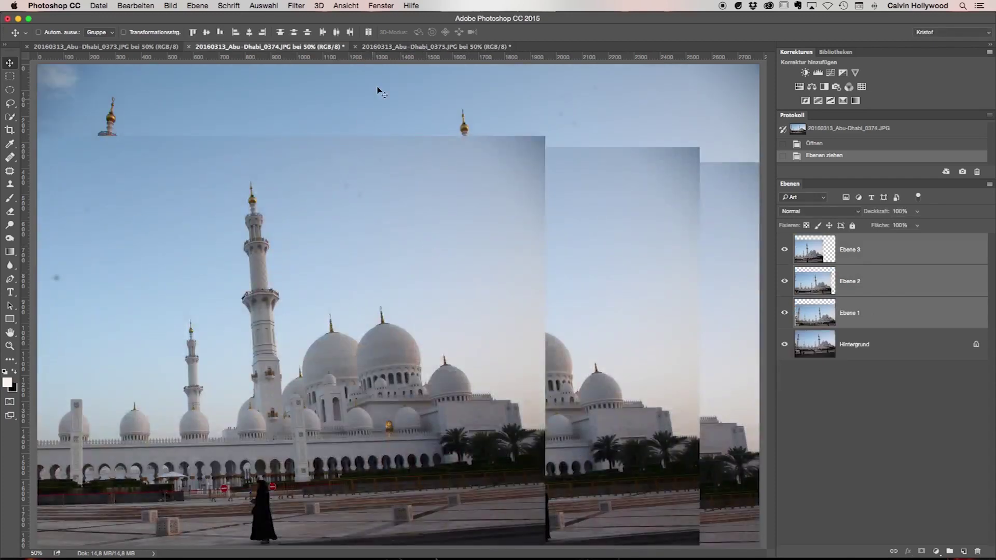
left_click(355, 46)
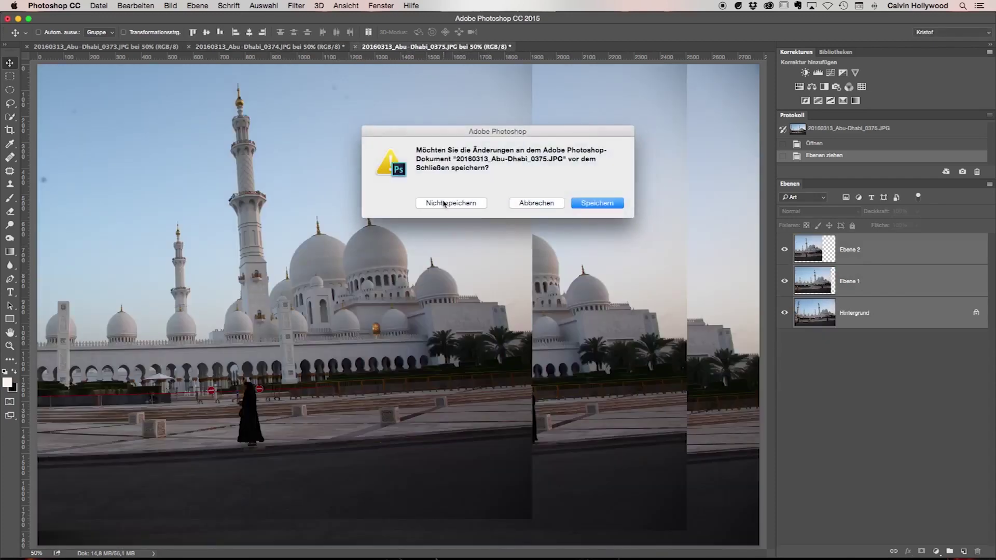
left_click(446, 205)
left_click(125, 48)
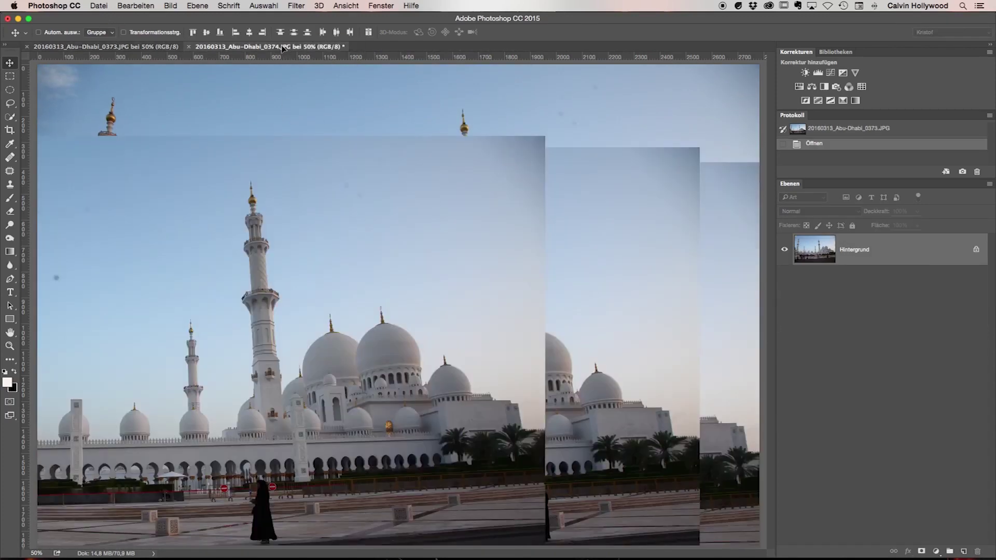
mouse_move(283, 48)
left_mouse_down()
mouse_move(401, 228)
mouse_move(410, 261)
left_mouse_up()
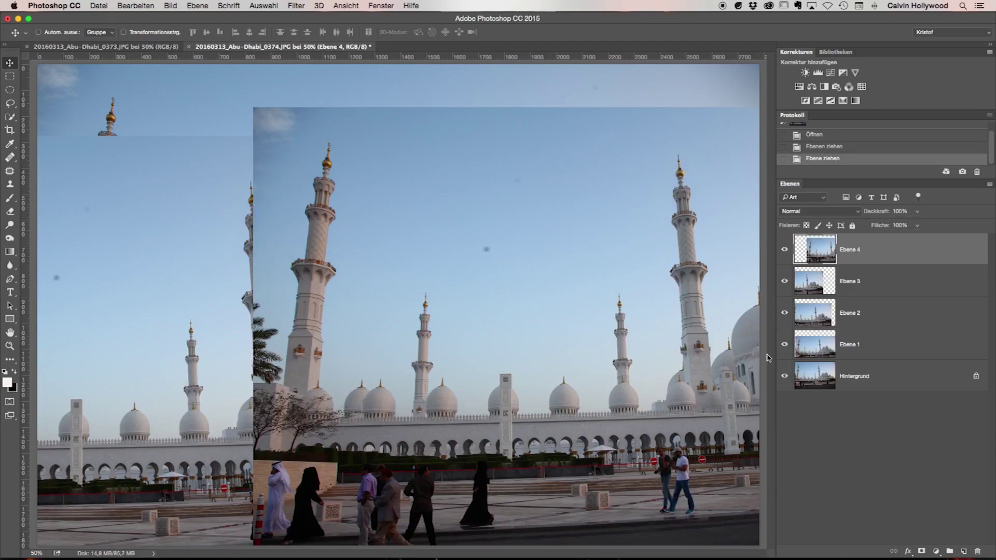
left_click(877, 377, "shift")
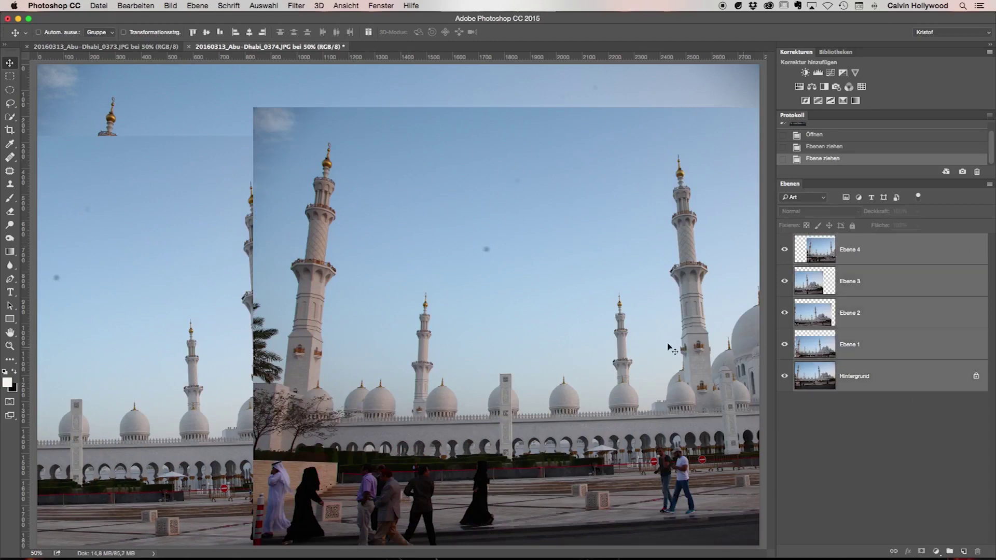
- Auto-align the five layers using Ebenen automatisch ausrichten with the Auto projection
left_click(133, 7)
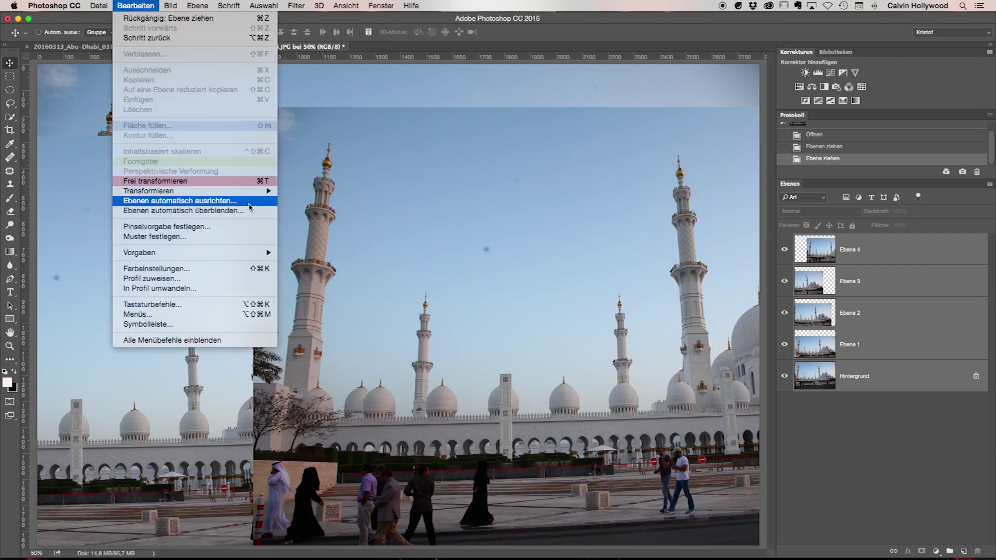
left_click(221, 201)
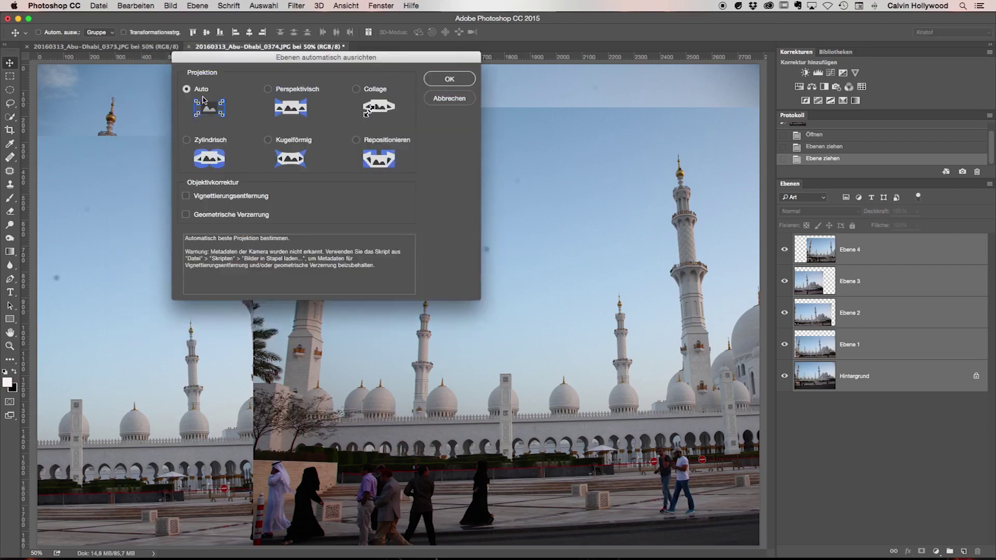
left_click(448, 79)
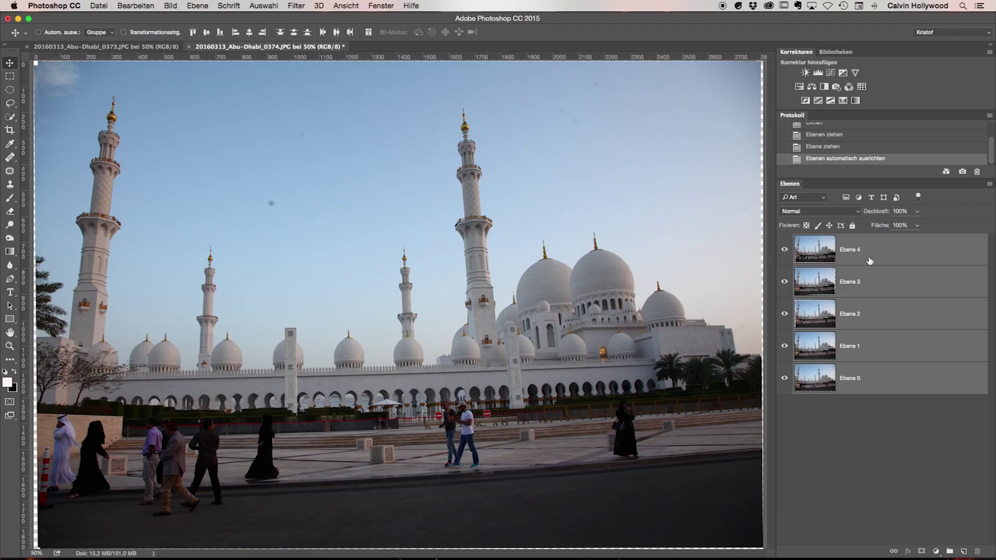
- Toggle layer visibility to compare the passers-by in each shot, then select Ebene 0
left_click(784, 249)
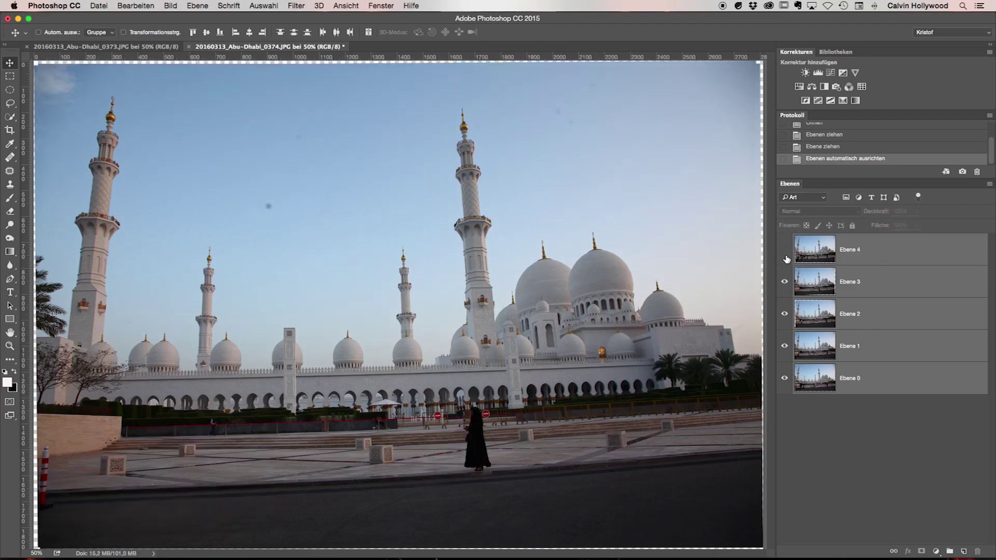
left_click(785, 280)
left_click(784, 313)
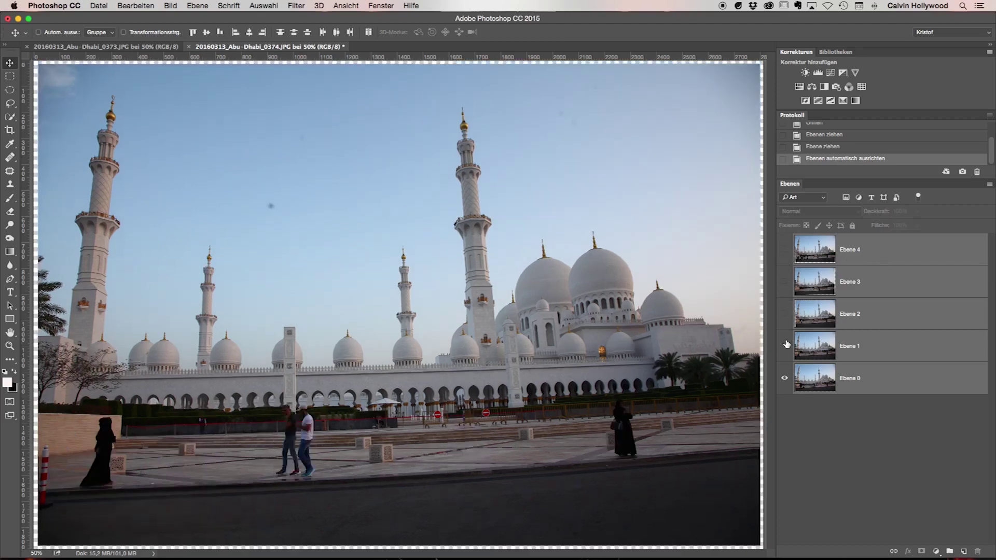
left_click(784, 378)
left_click(784, 346)
left_click(783, 313)
left_click(784, 378)
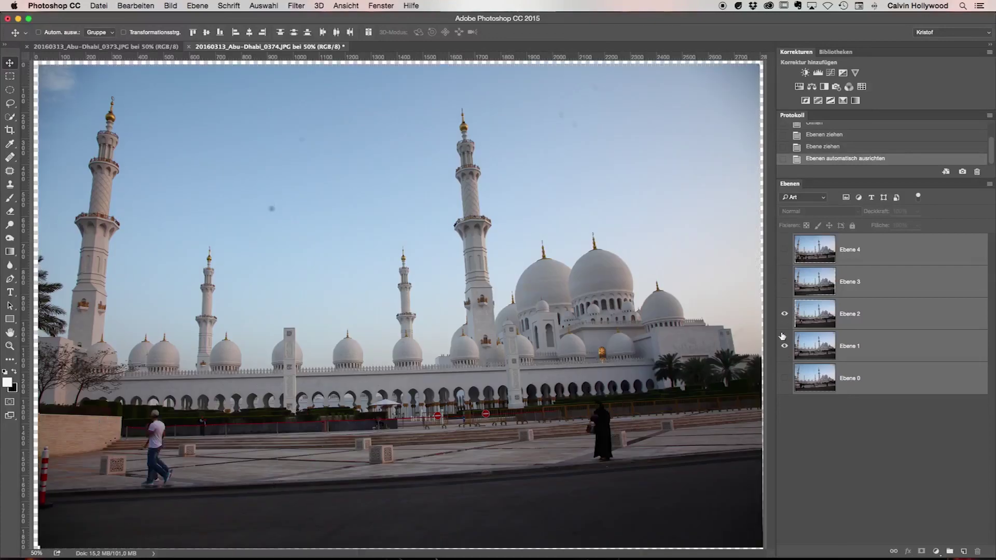
left_click(784, 282)
left_click(784, 250)
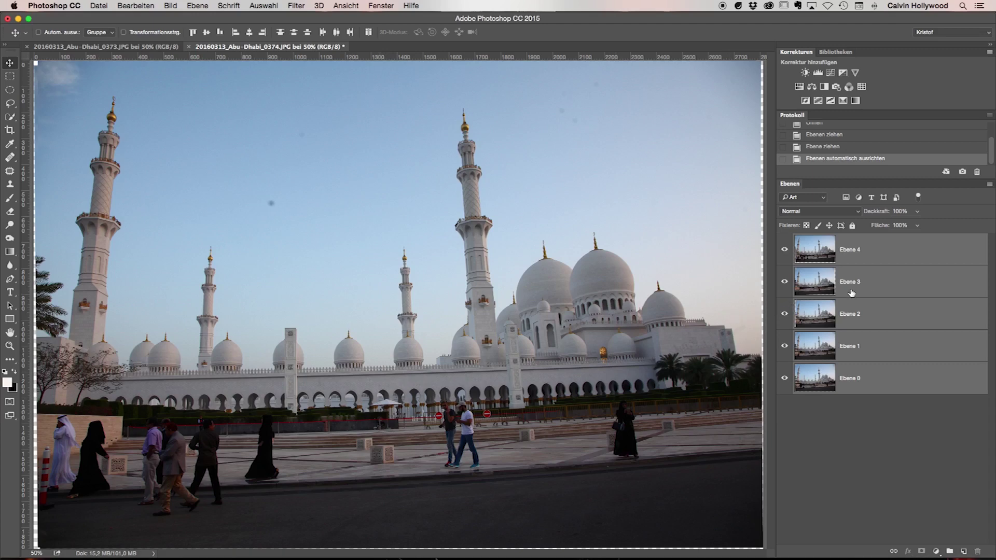
left_click(885, 378)
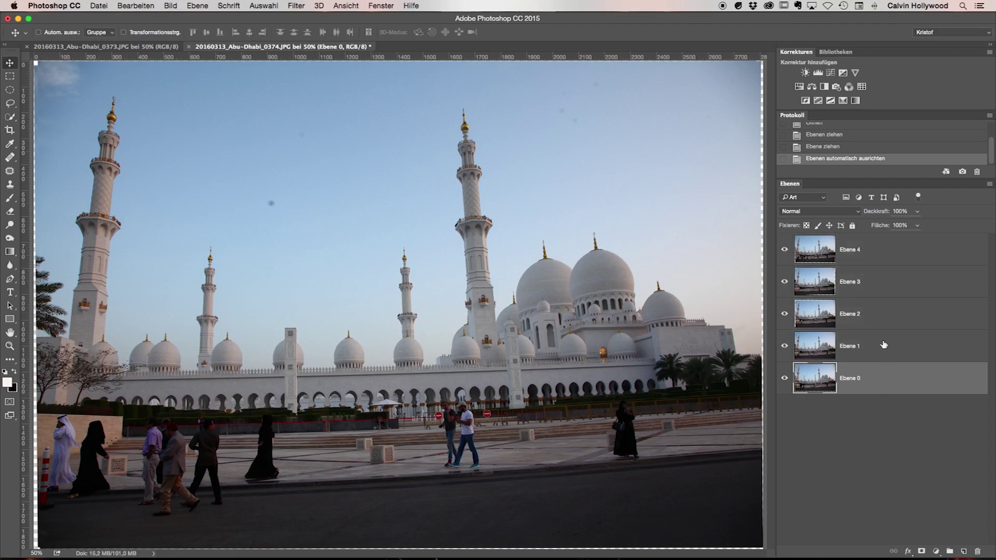
- Select all five aligned layers and convert them with In Smartobjekt konvertieren
left_click(881, 258, "shift")
right_click(915, 255)
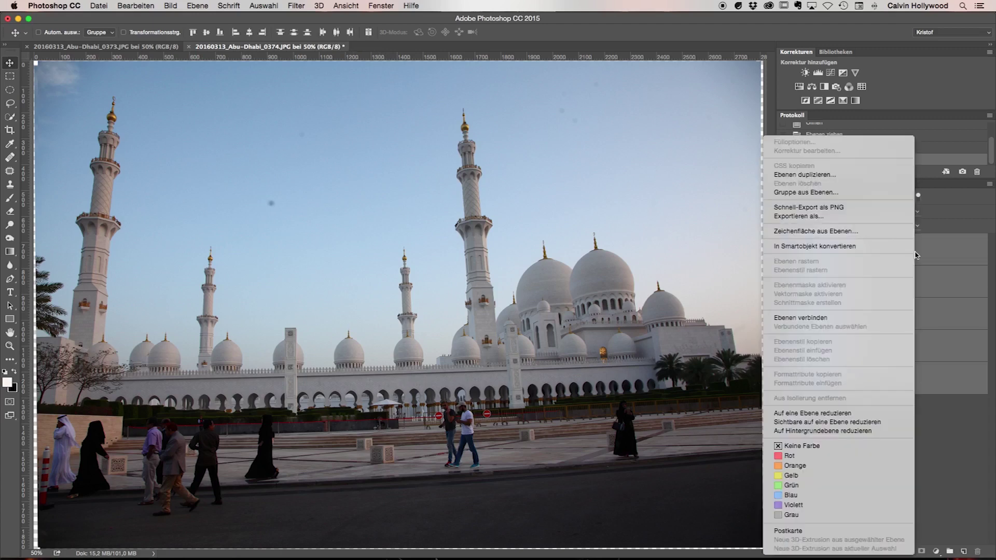
left_click(842, 247)
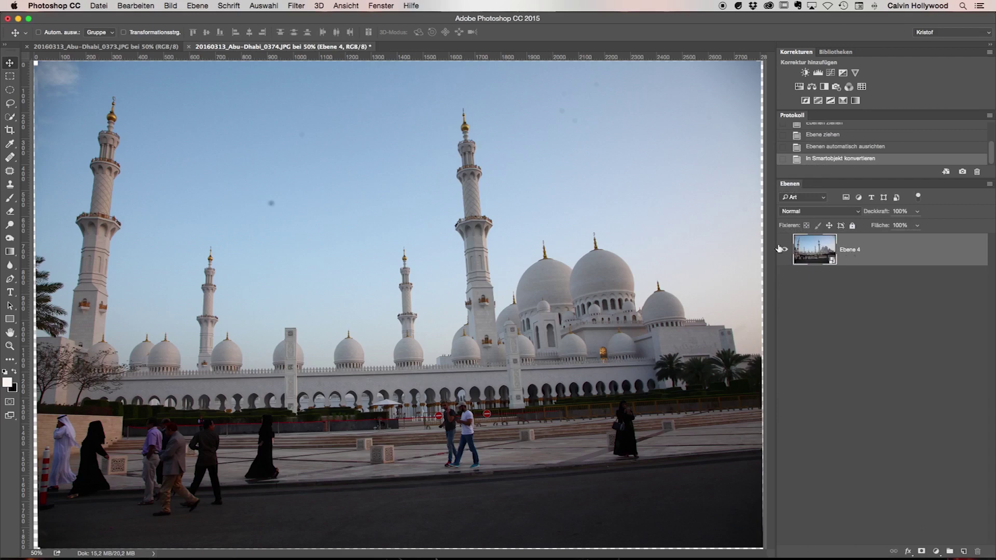
left_click(198, 6)
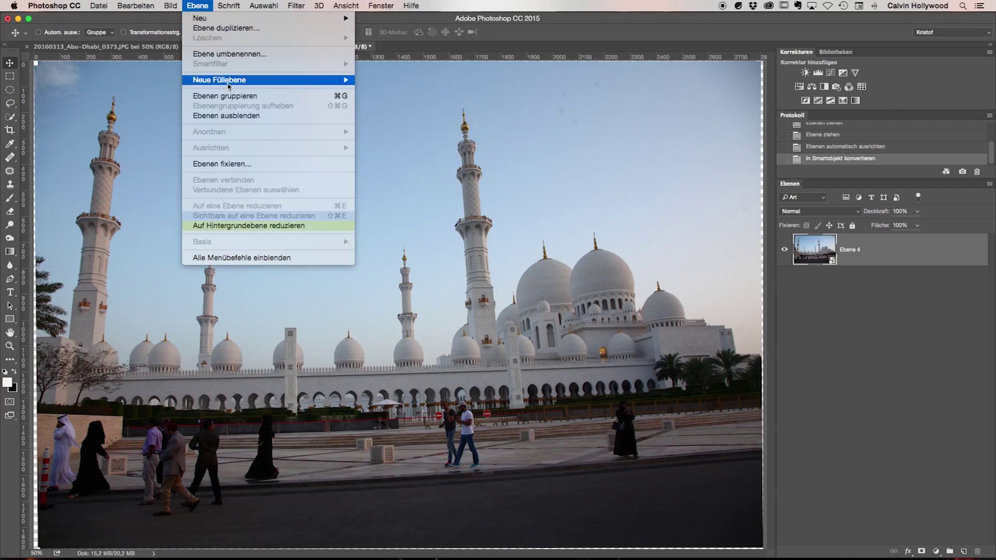
- Set the smart object's Stapelmodus to Median via Ebene > Smartobjekte
left_click(250, 257)
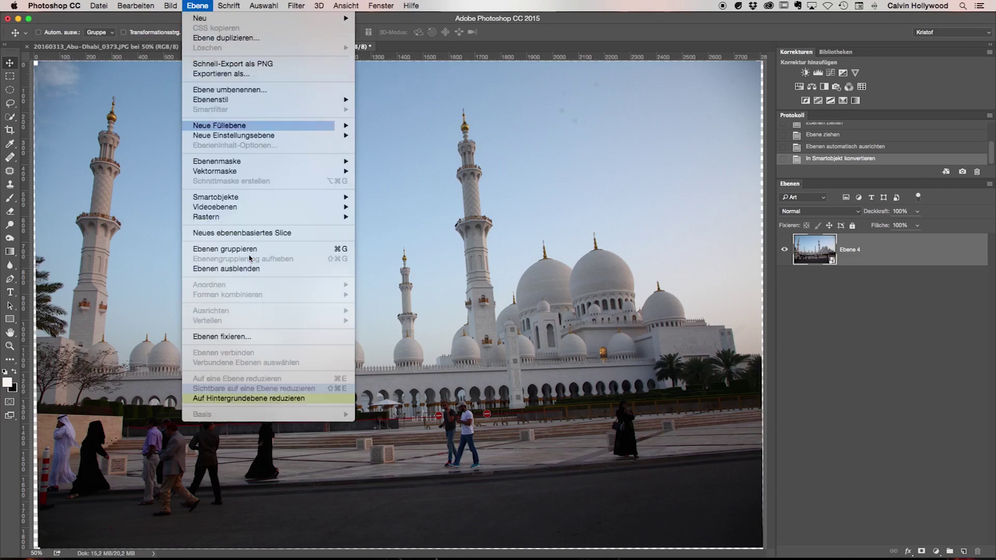
mouse_move(215, 196)
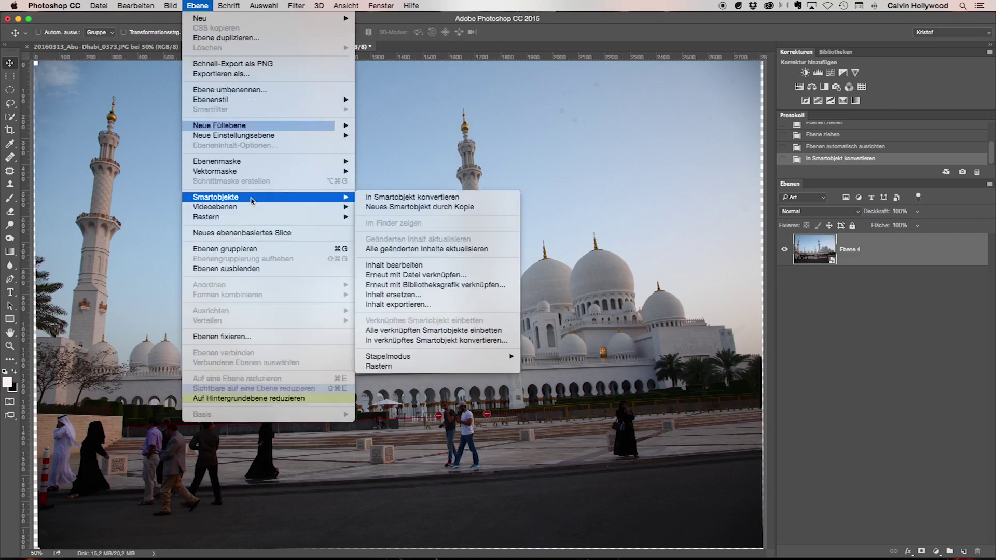
mouse_move(387, 356)
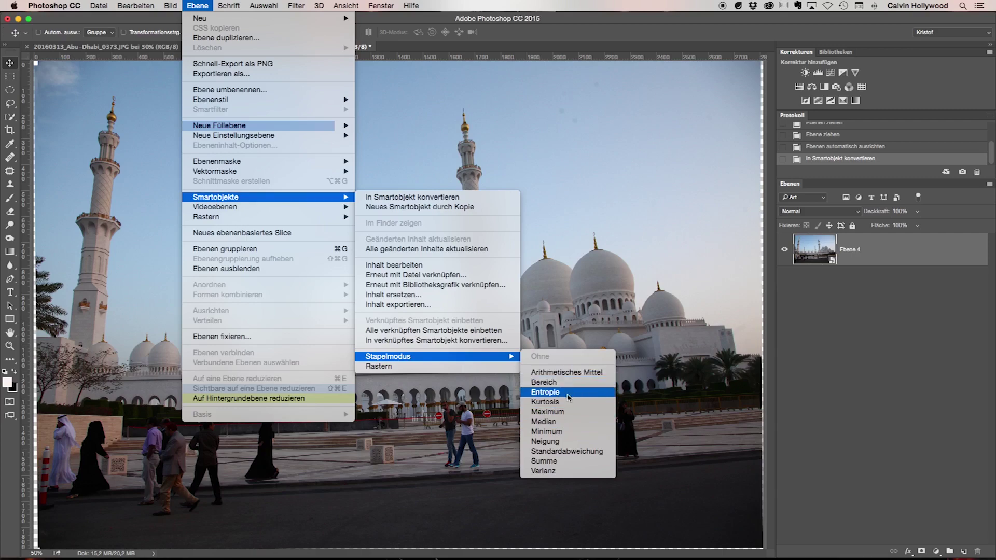
left_click(567, 424)
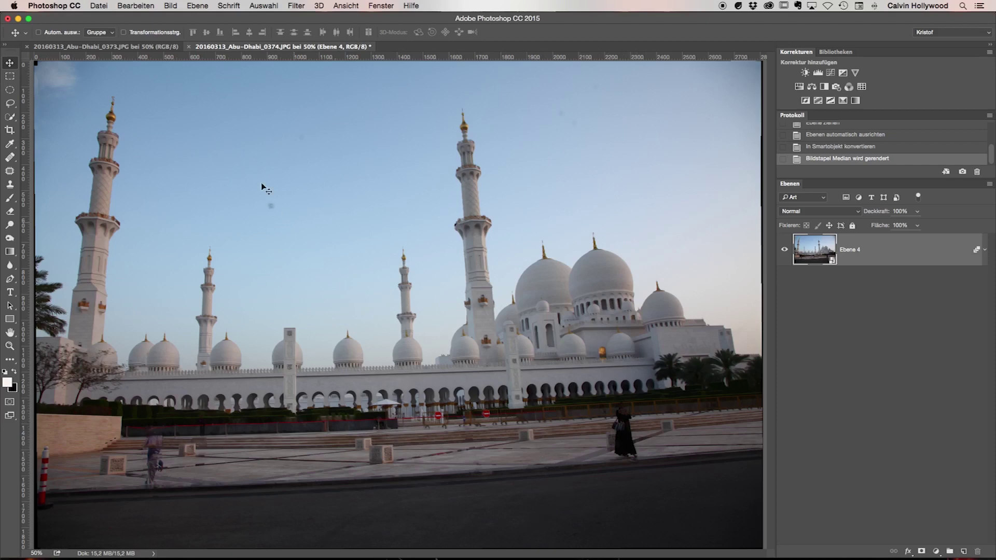
left_click(206, 5)
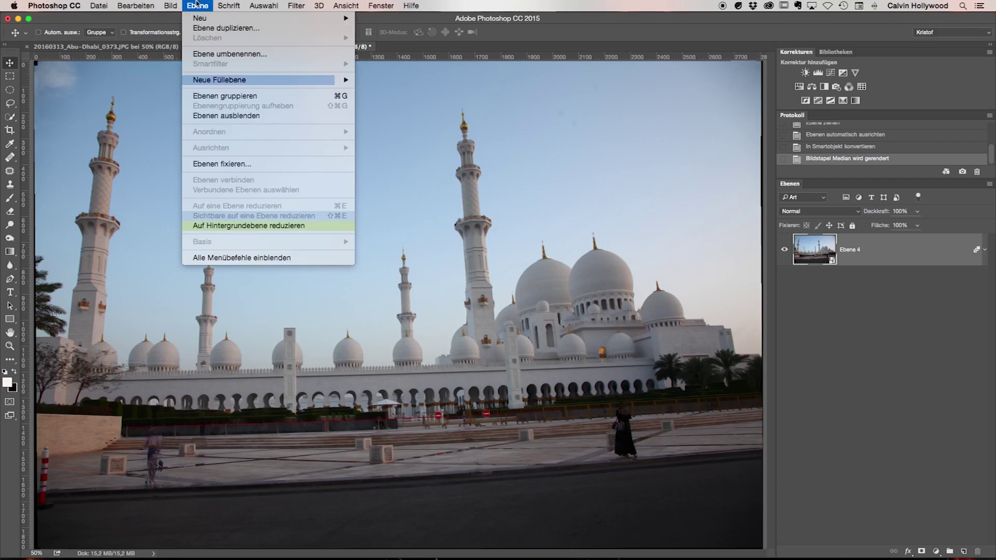
- Change the stack mode to Arithmetisches Mittel and enlarge the Protokoll panel
left_click(271, 260)
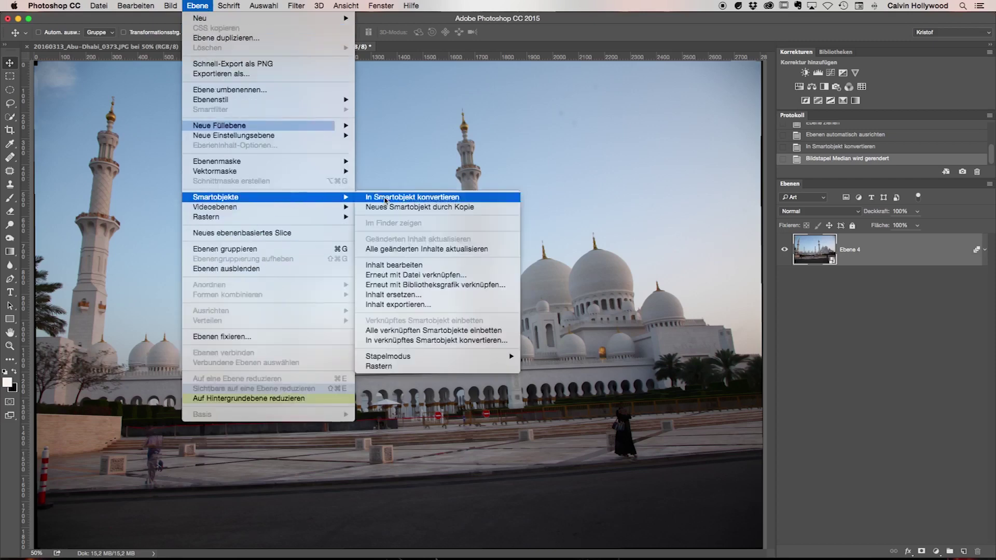
mouse_move(436, 356)
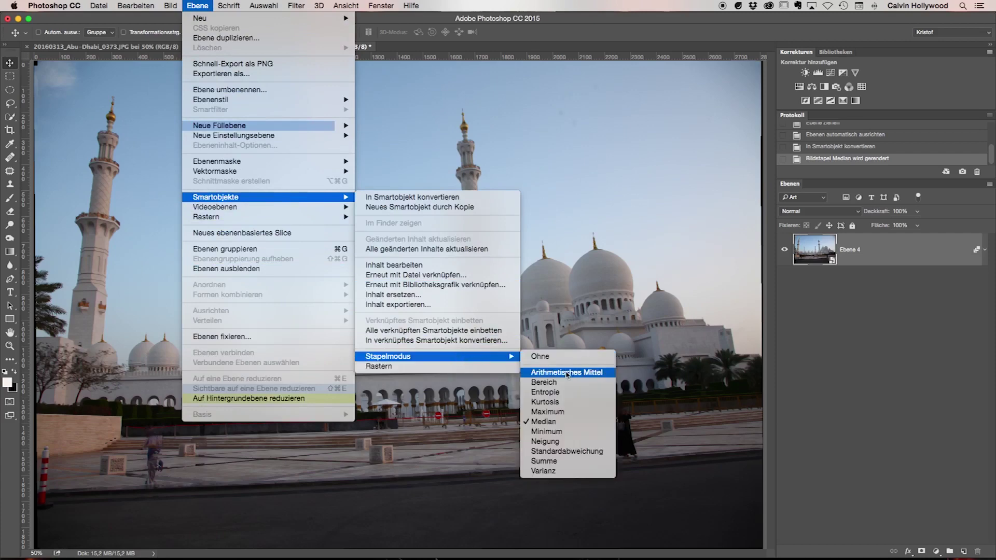
left_click(567, 372)
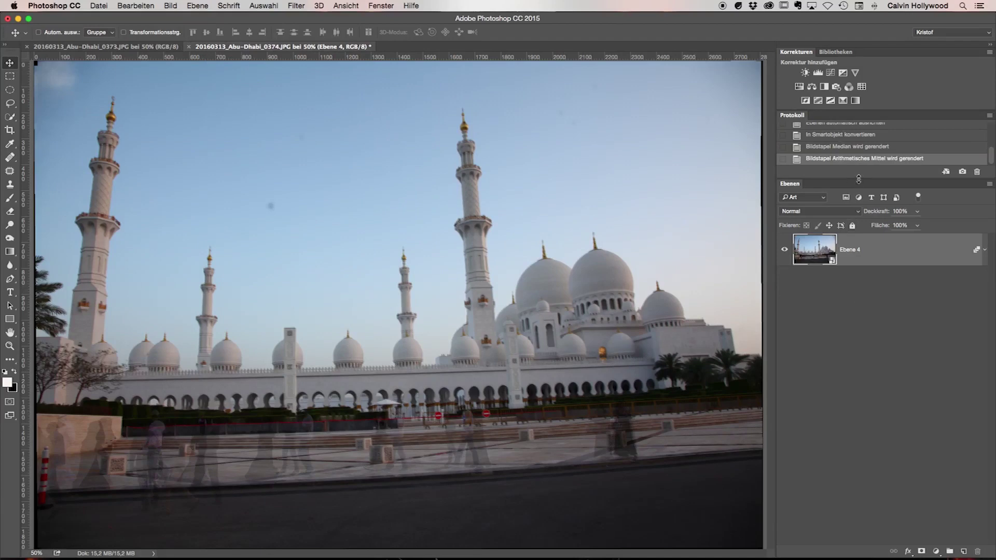
left_click_drag(858, 179, 858, 311)
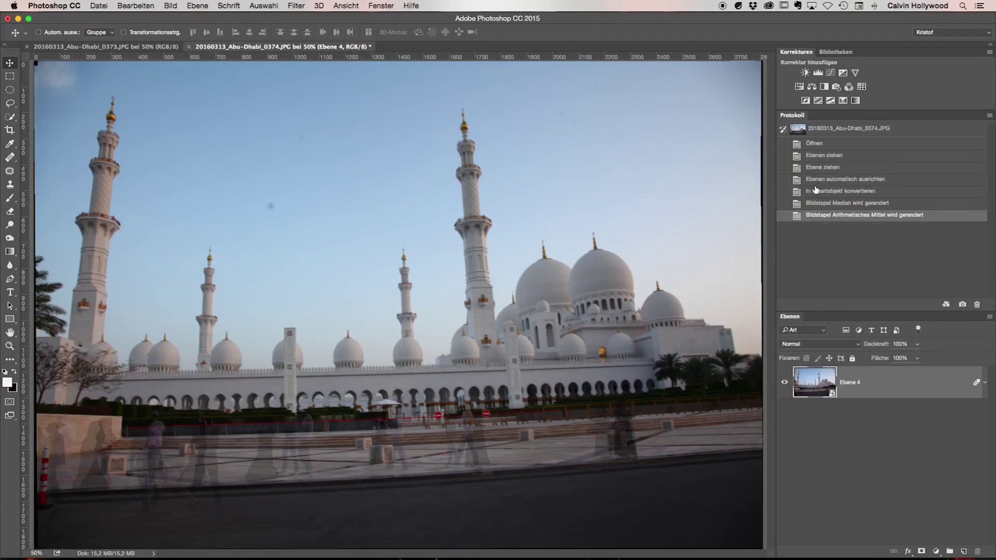
- Revert to the Ebenen automatisch ausrichten state, hide Ebene 4, and select Ebene 3
left_click(833, 180)
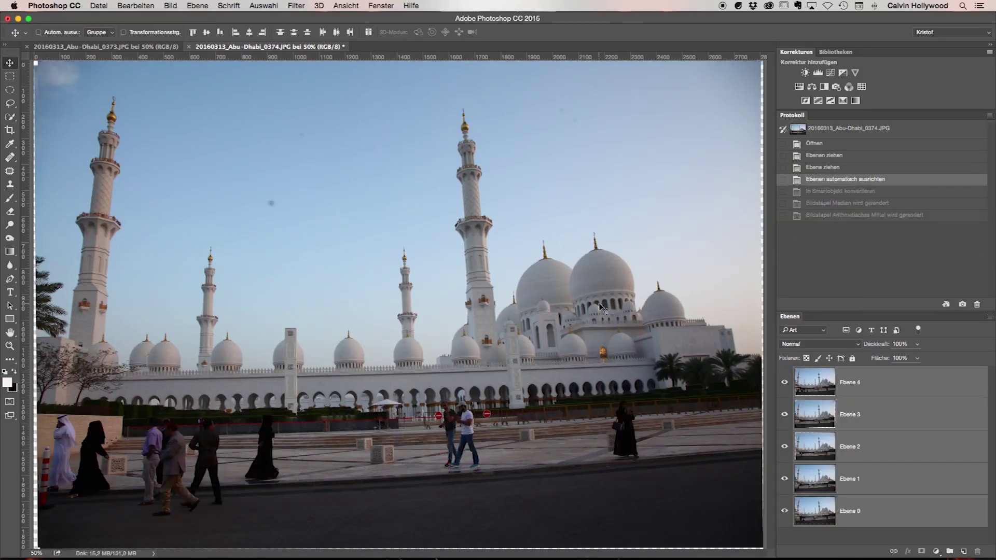
left_click(784, 383)
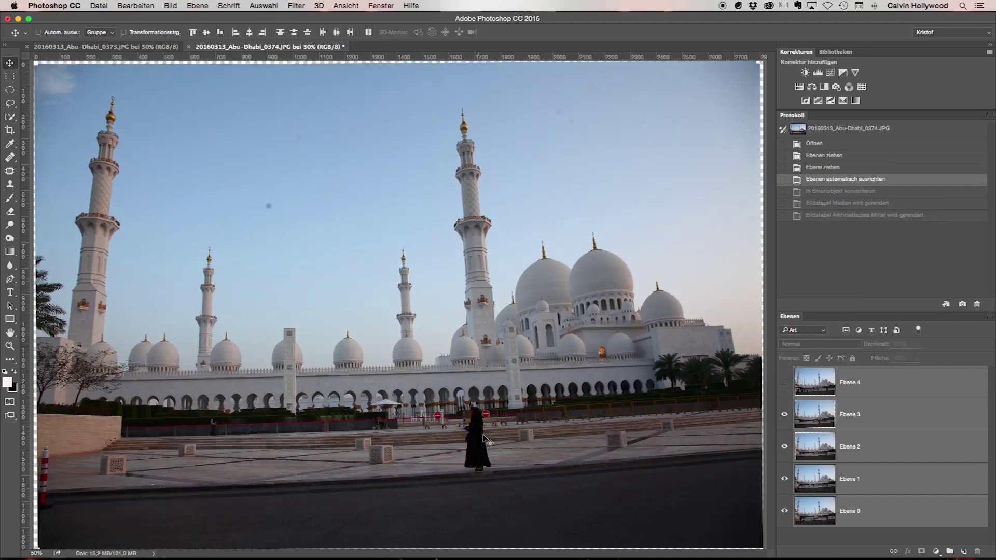
left_click(784, 416)
left_click(784, 418)
left_click(784, 418)
left_click(784, 418)
left_click(784, 418)
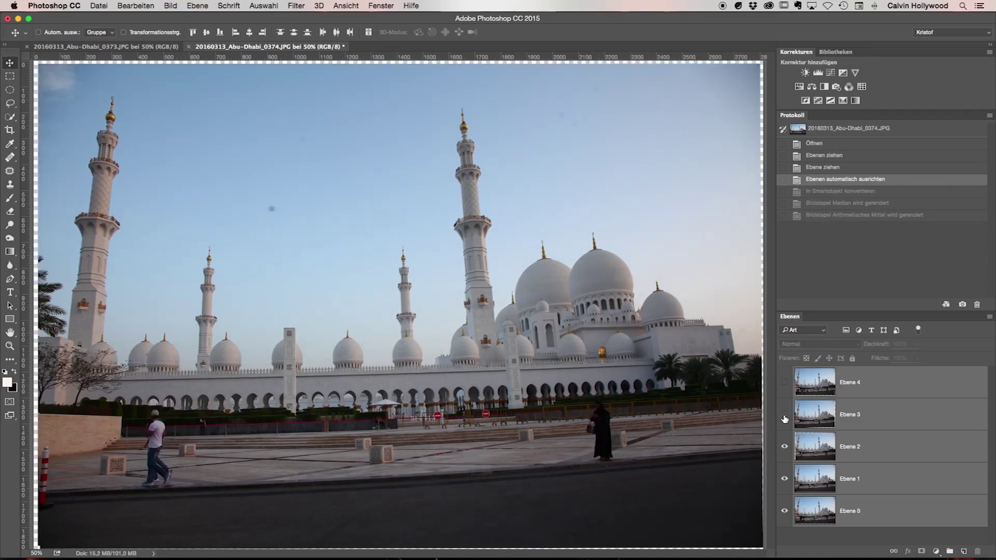
left_click(875, 418)
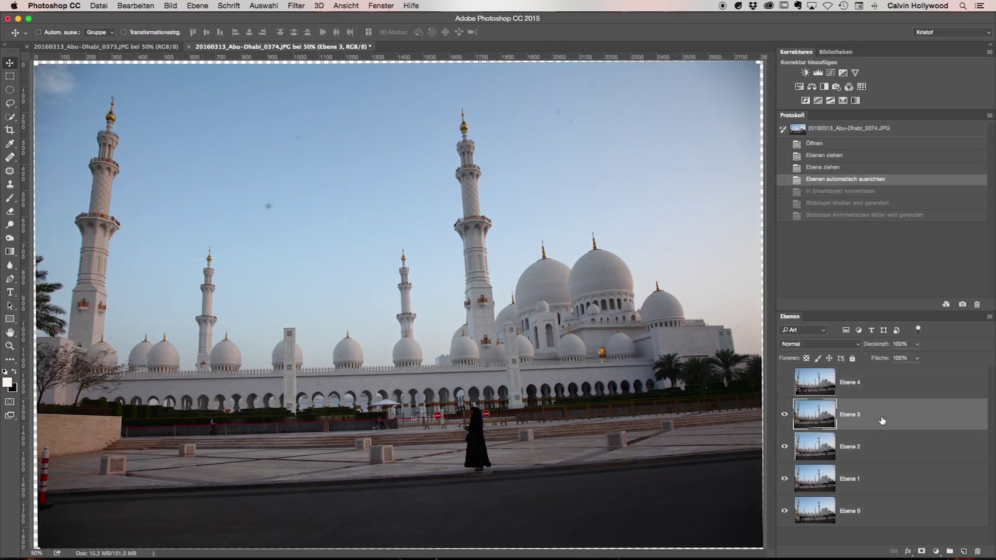
- Add a mask to Ebene 3 and paint black over the woman and a leftover spot
left_click(922, 551)
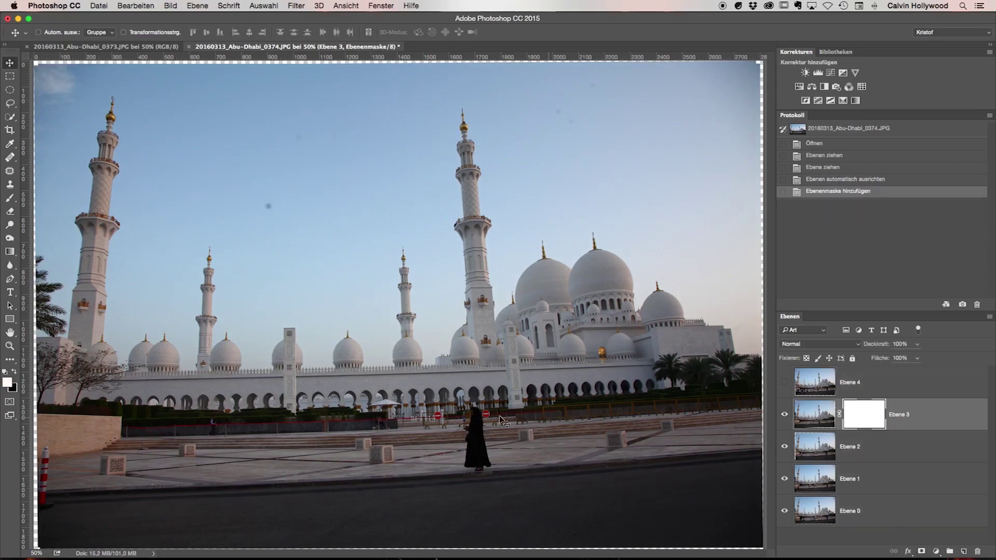
key("b")
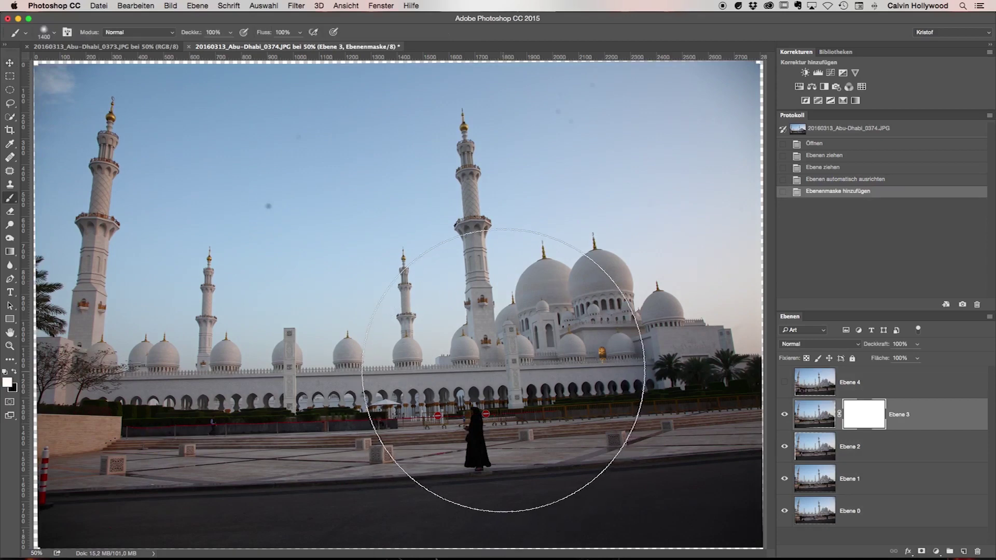
left_click_drag(527, 355, 384, 373)
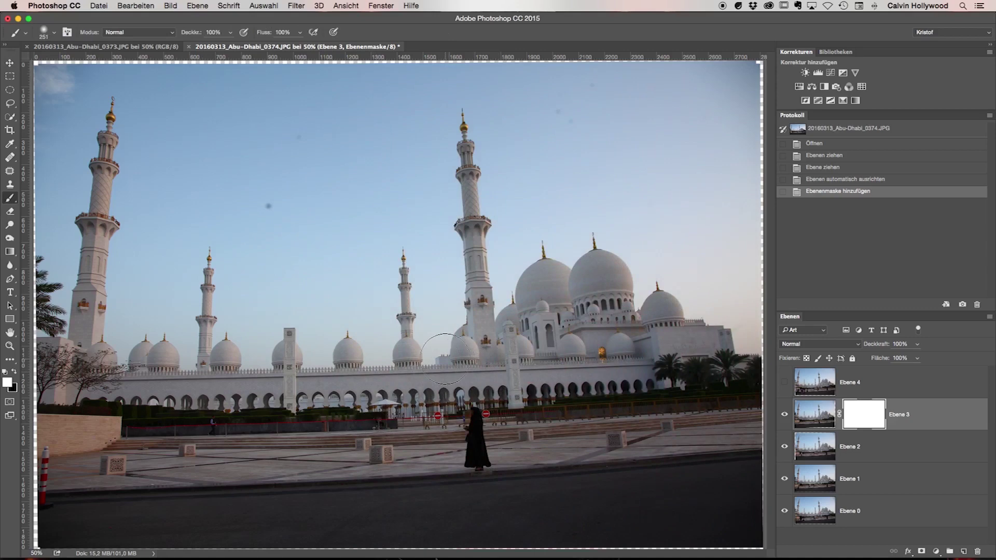
key("x")
key("x")
key("x")
left_click_drag(477, 415, 479, 463)
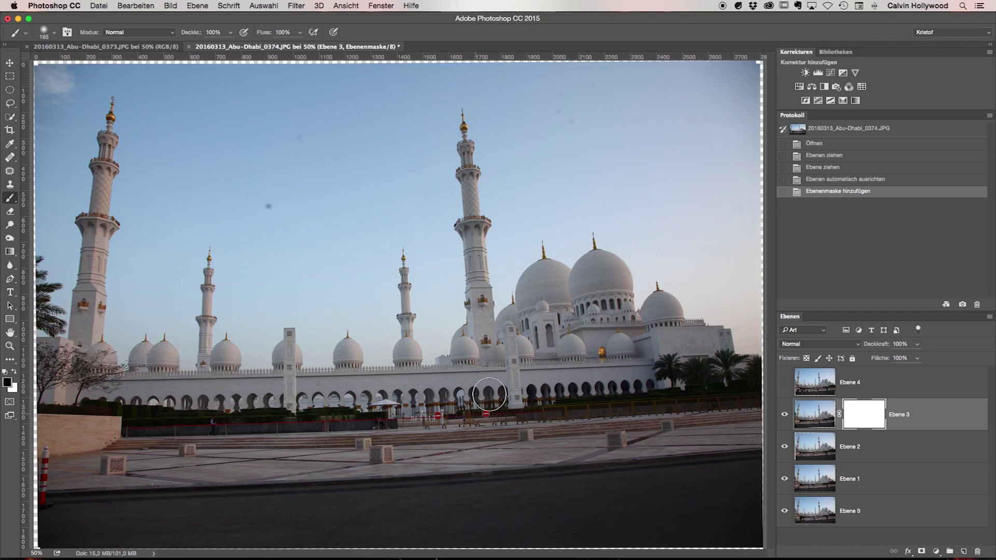
left_click(488, 394)
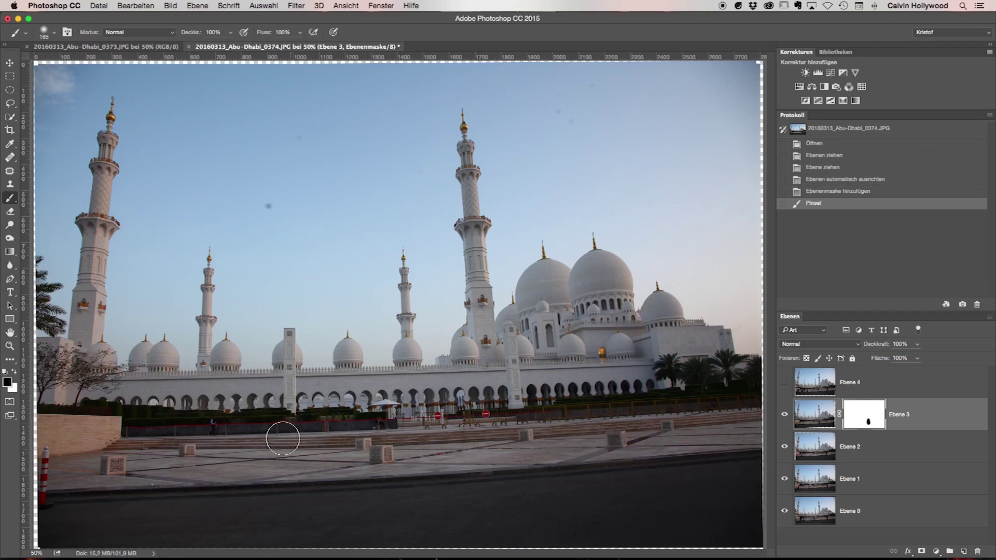
left_click_drag(283, 438, 220, 428)
left_click(216, 433)
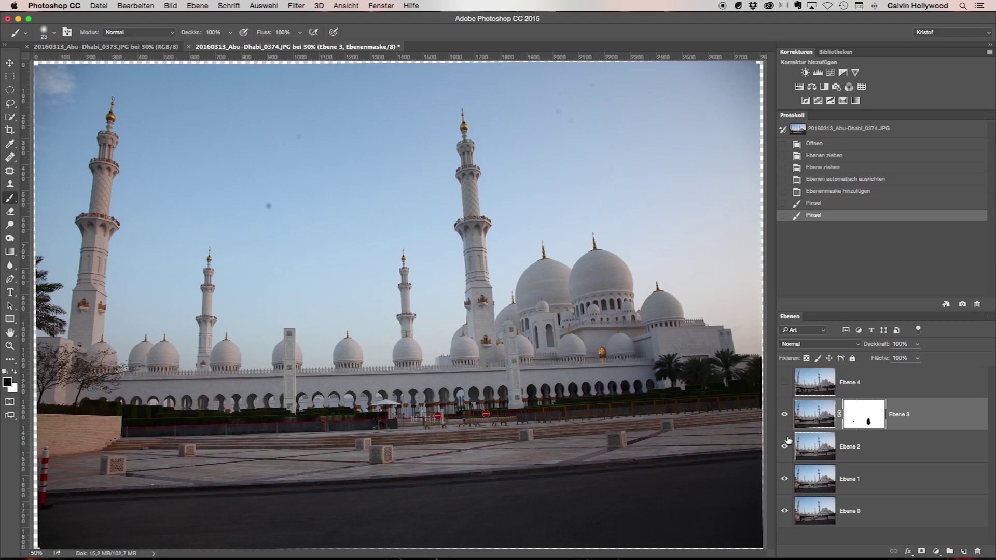
left_click(784, 415)
left_click(784, 414)
left_click(784, 415)
left_click(784, 414)
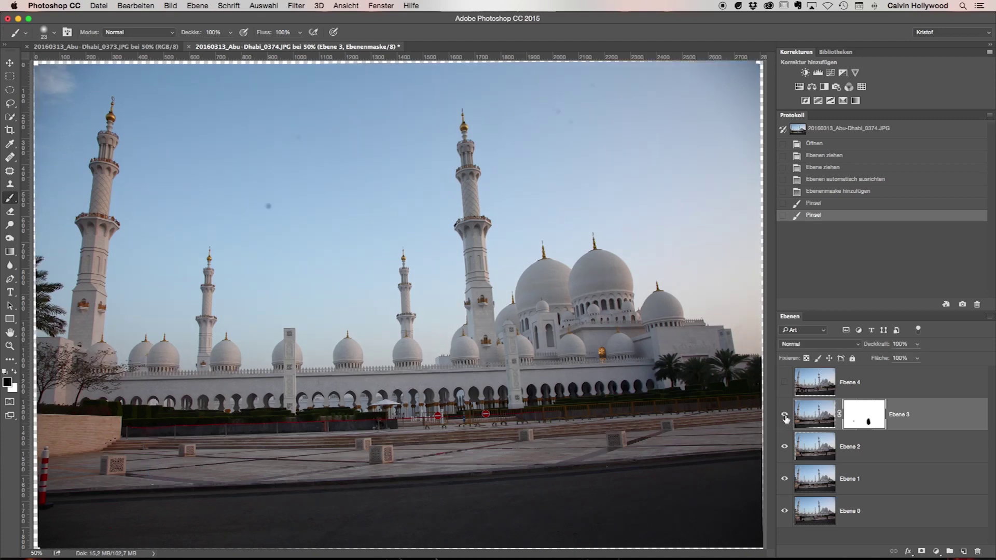